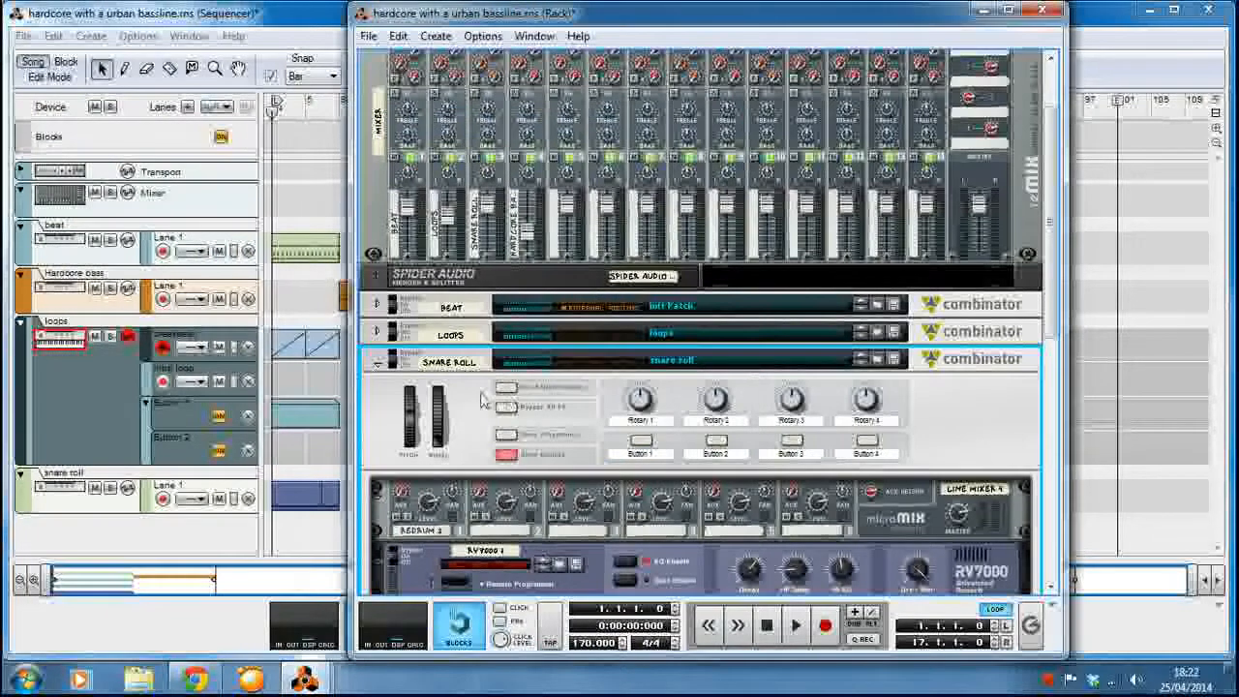
Unfold the snare roll Combinator and examine its line mixer, RV7000 reverb and Redrum, including the Redrum's pattern commands.
left_click(379, 363)
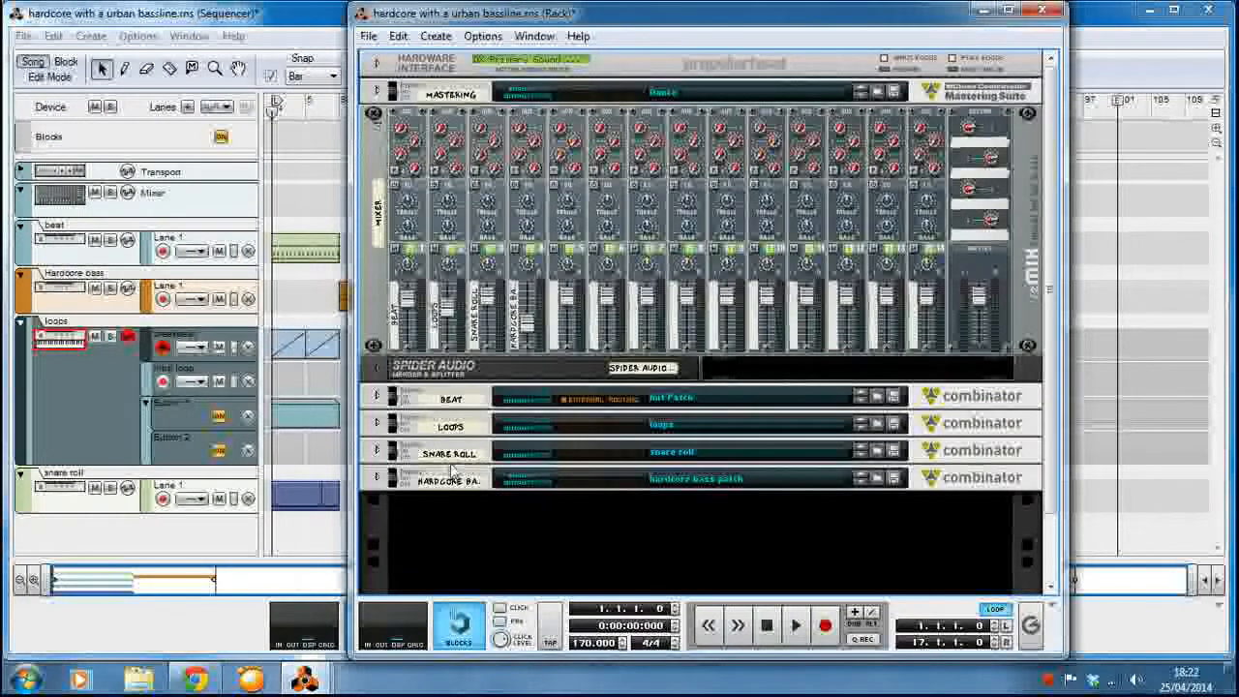
left_click(377, 450)
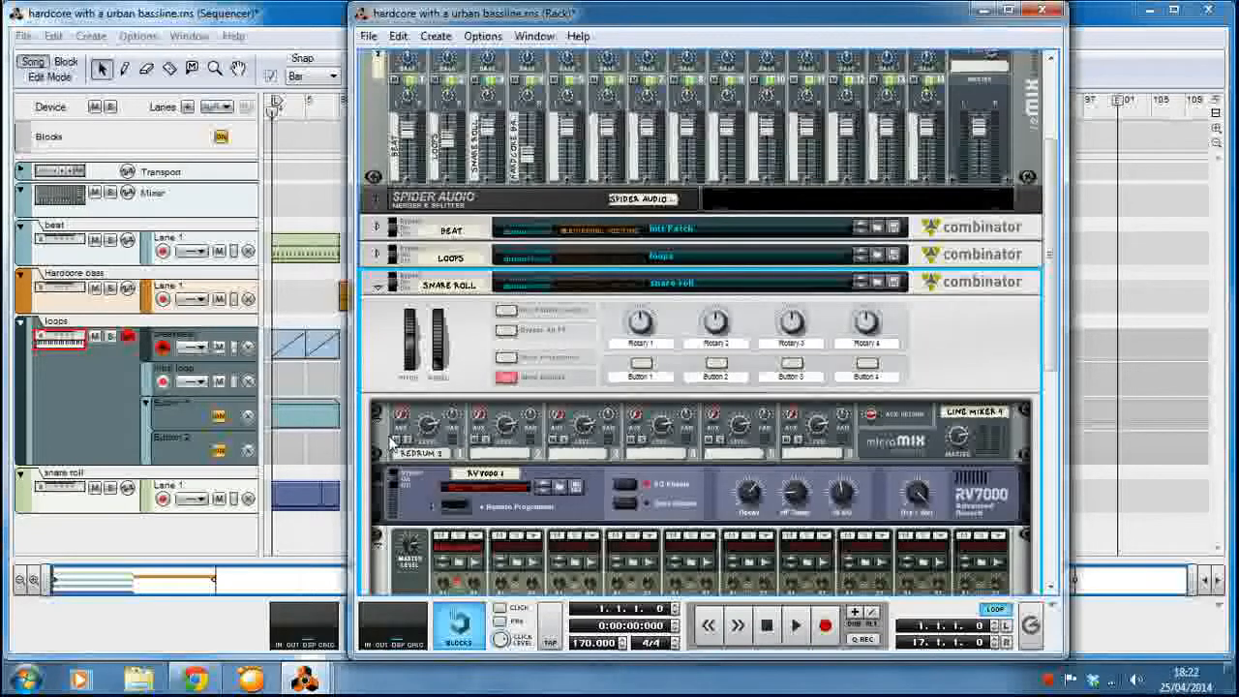
scroll(392, 443, "down", 3)
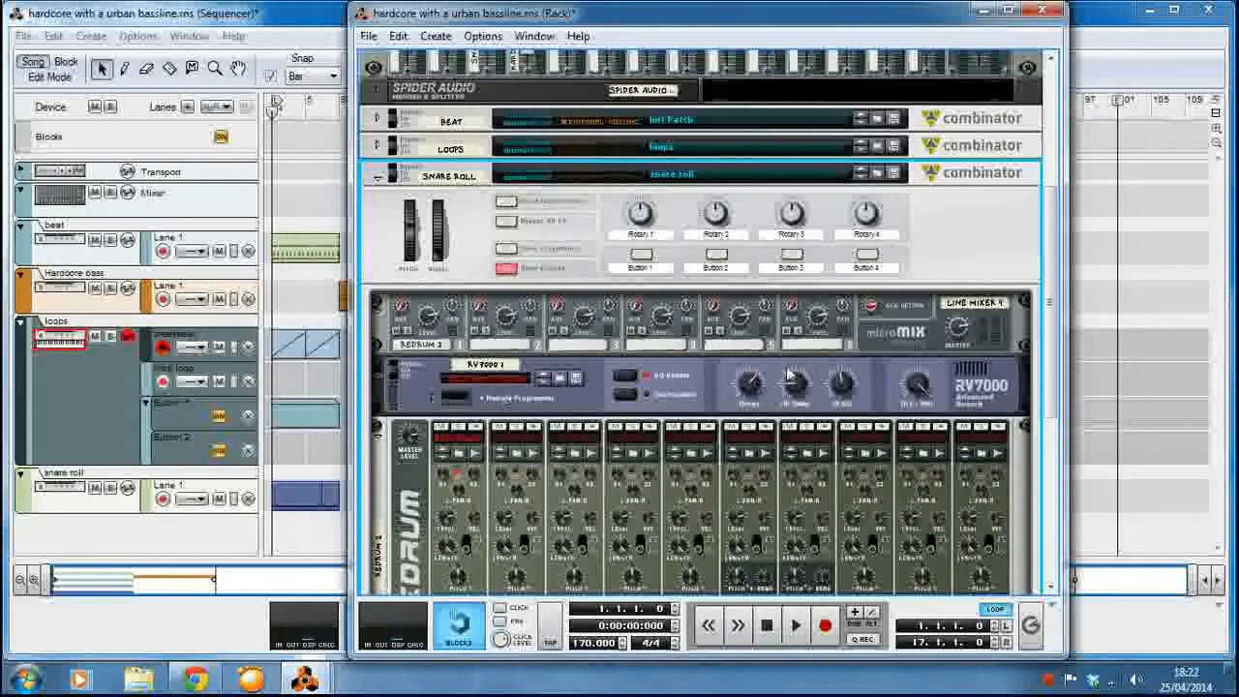
left_click(418, 377)
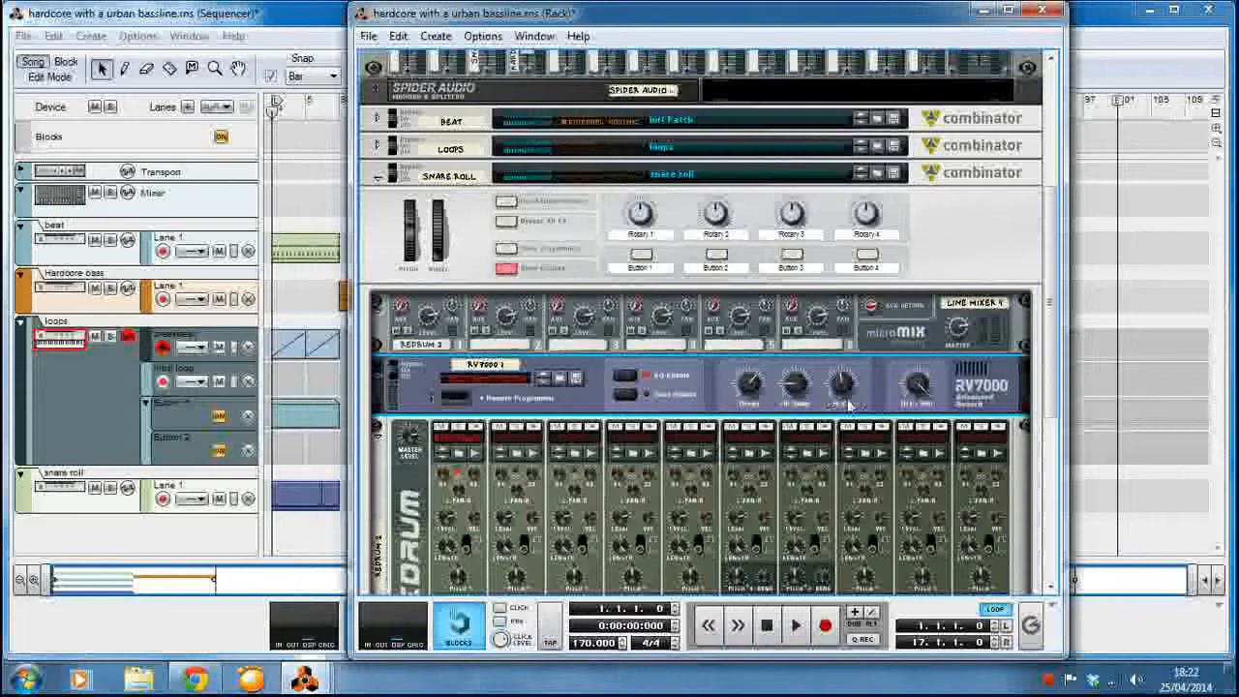
scroll(660, 463, "down", 3)
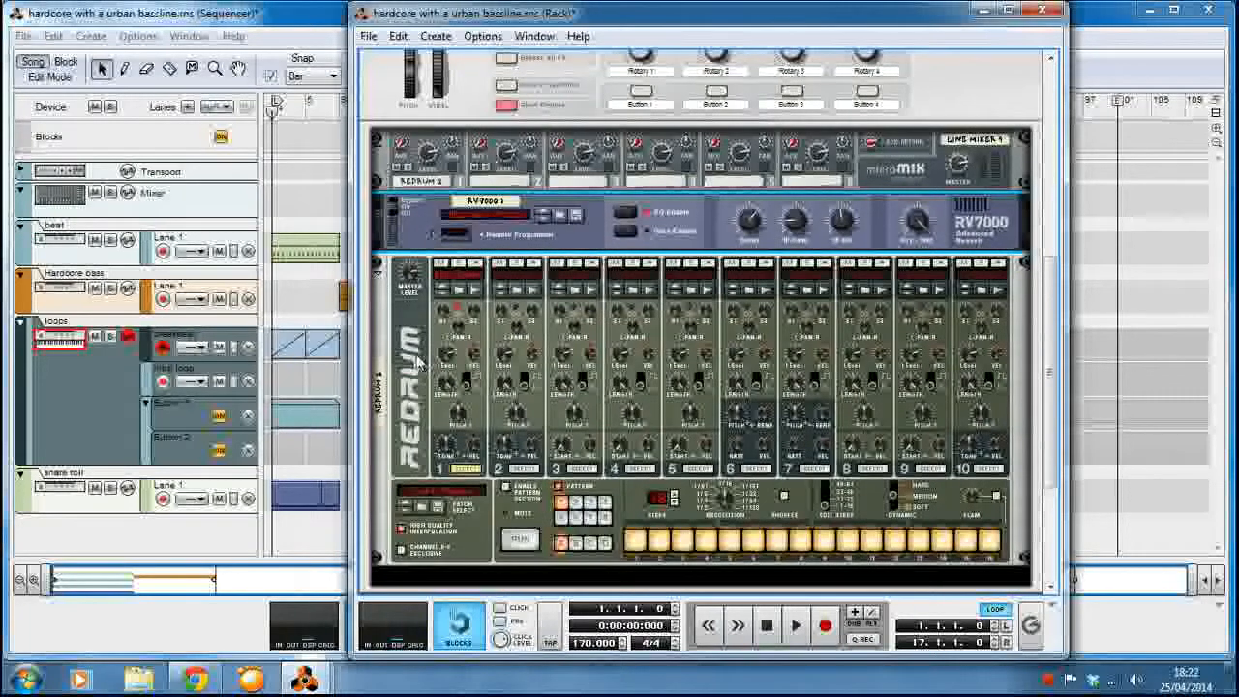
left_click(484, 269)
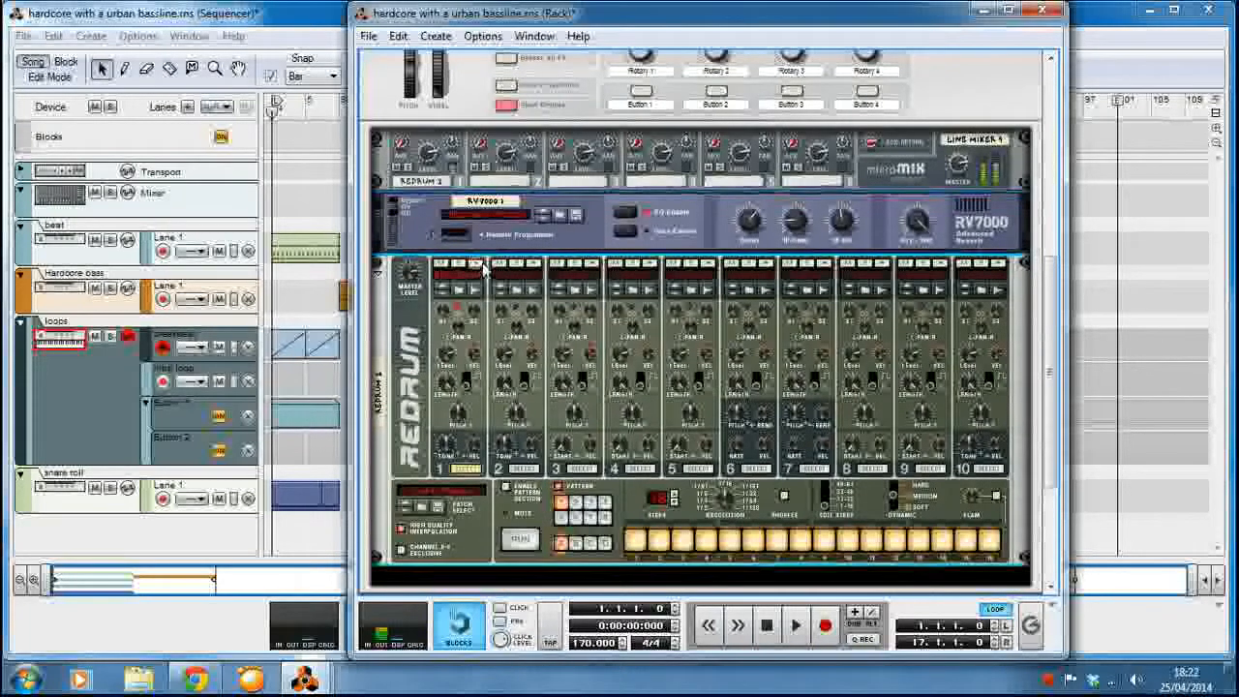
left_click(507, 508)
right_click(395, 324)
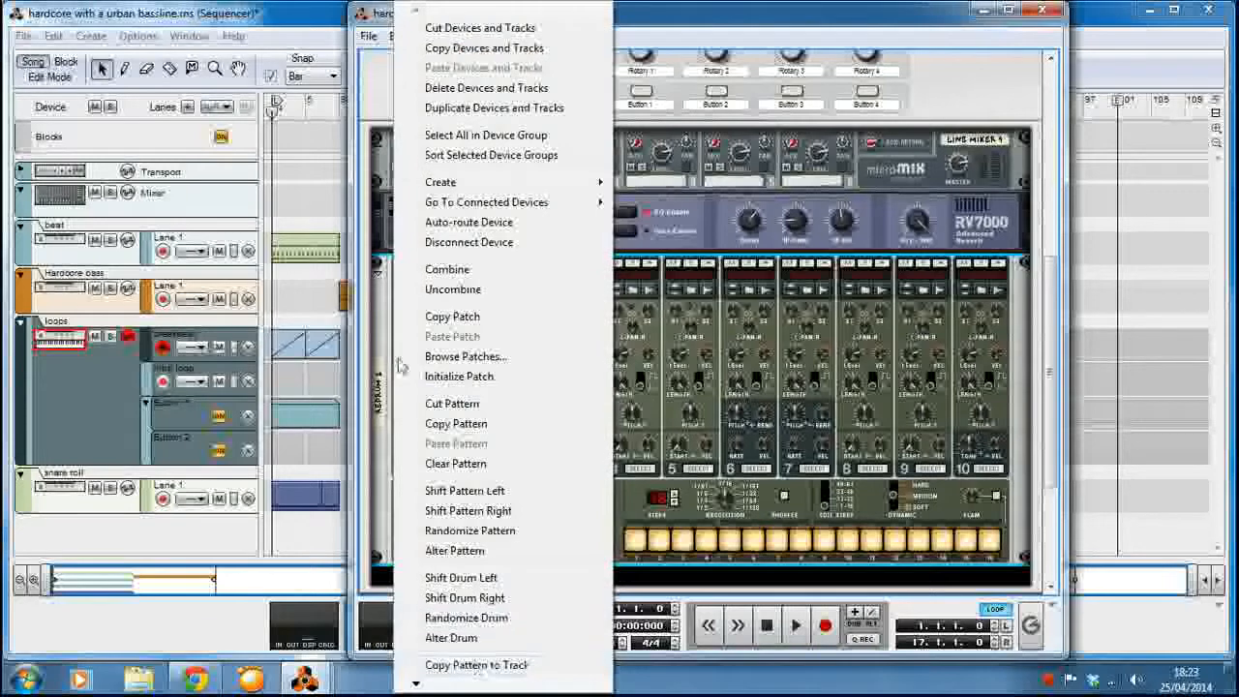
Fold the Redrum, RV7000 and line mixer inside the snare roll Combinator.
left_click(378, 274)
left_click(377, 293)
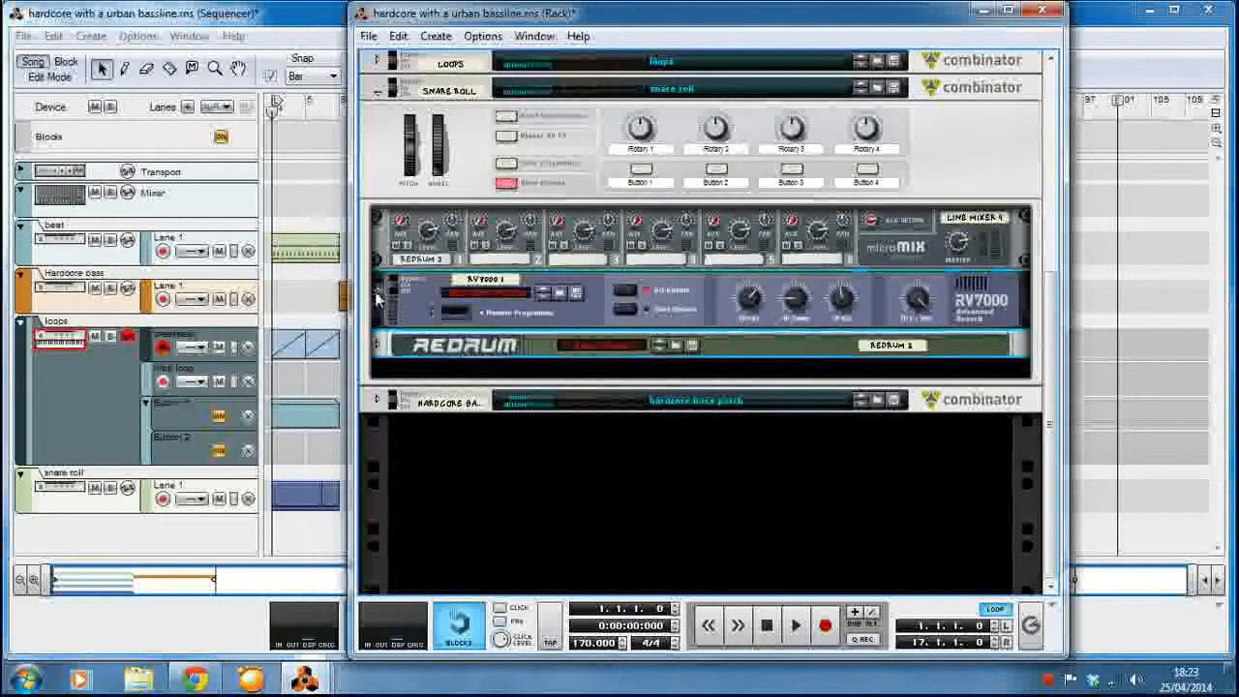
left_click(377, 282)
left_click(377, 249)
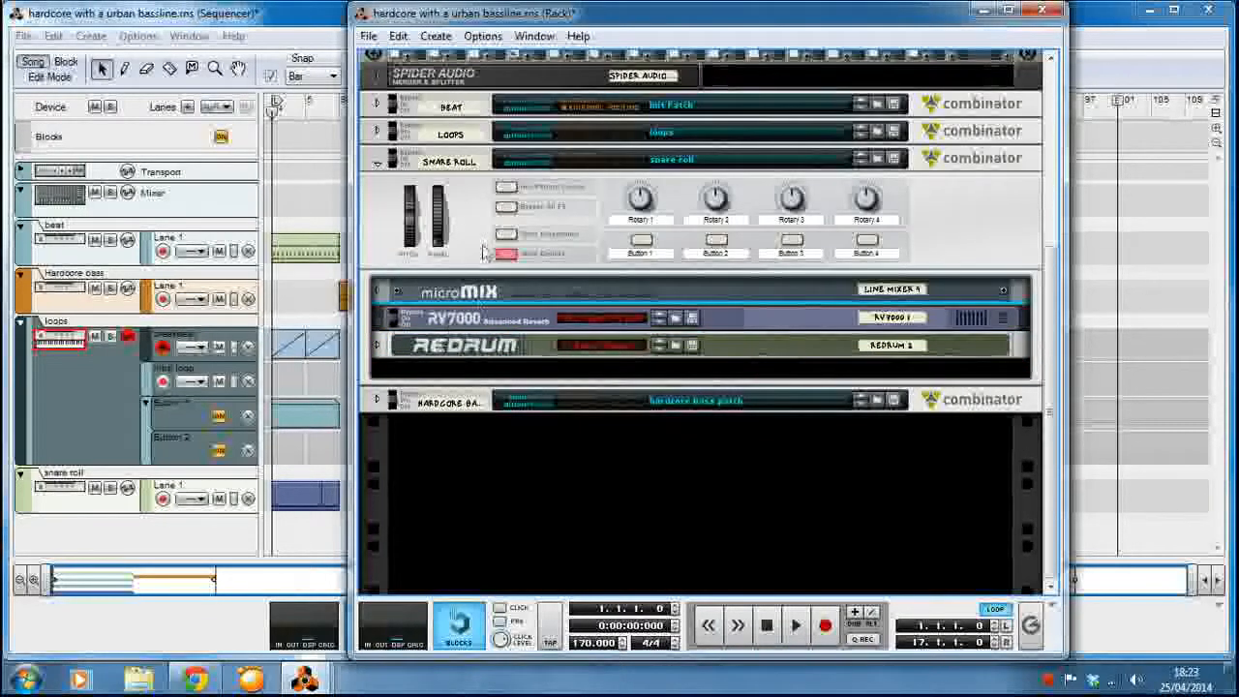
In the snare roll Combinator's programmer, route Rotary 1 to the Master Level of Line Mixer 4.
left_click(506, 233)
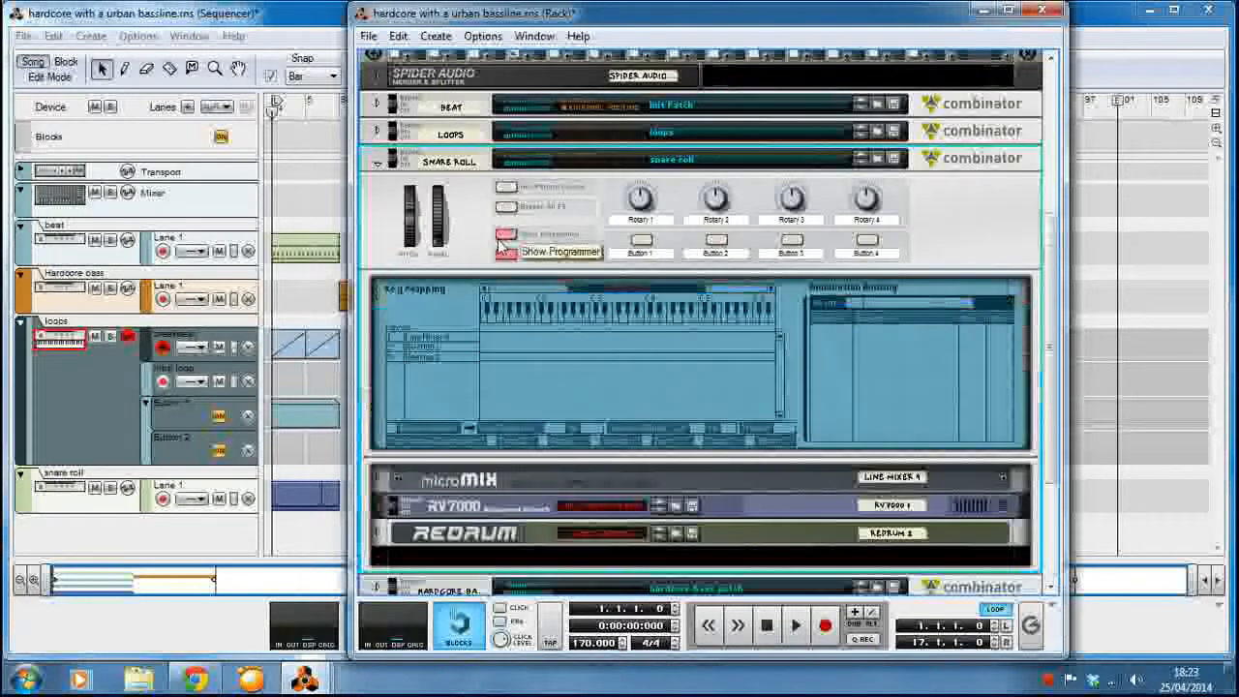
left_click(445, 338)
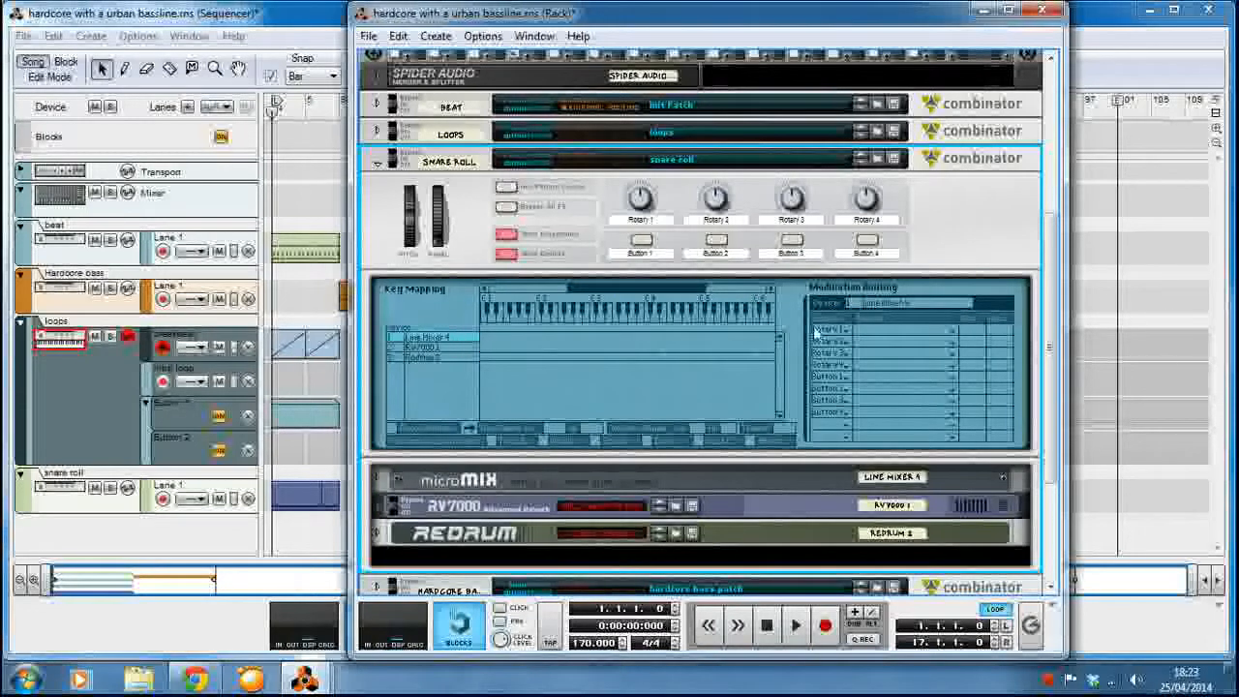
left_click(852, 333)
mouse_move(915, 377)
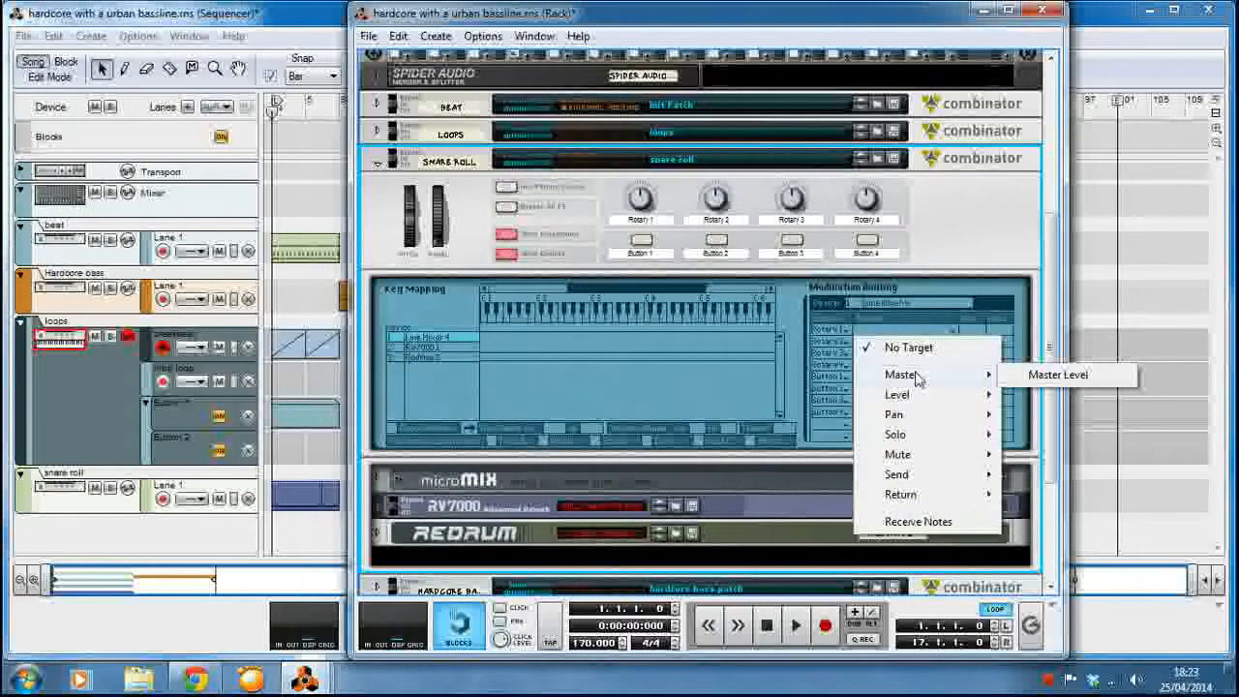
left_click(1058, 375)
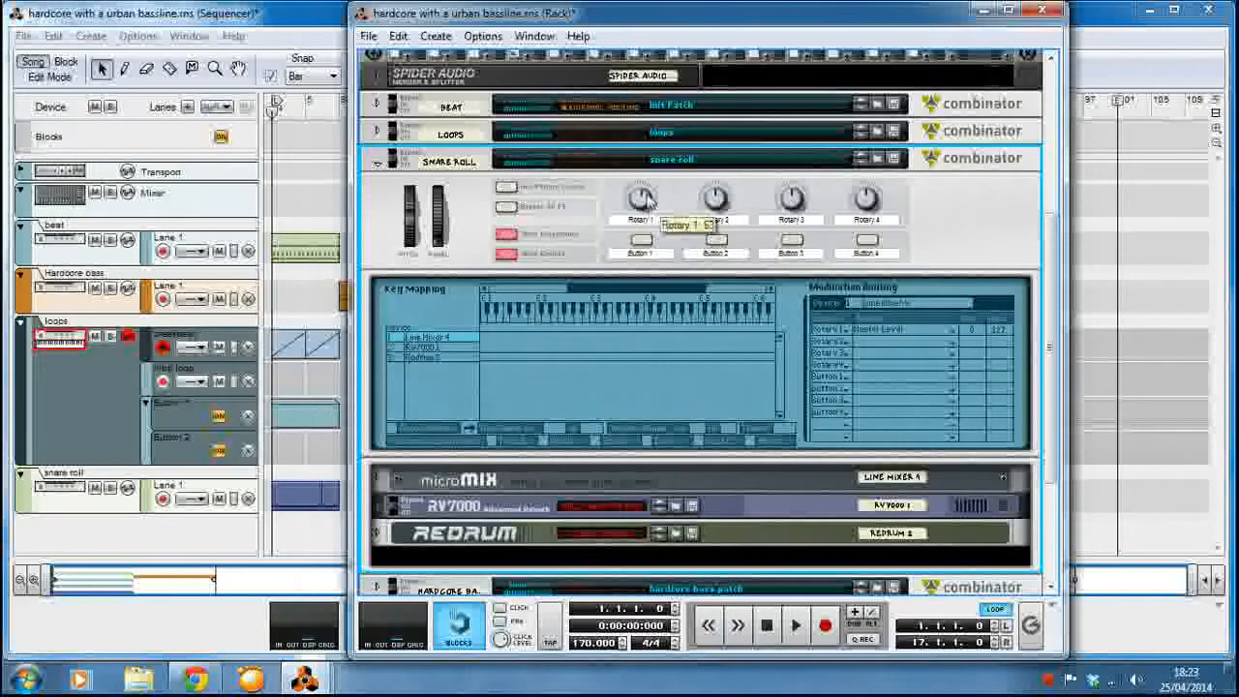
Turn the snare roll Combinator's Rotary 1 up to 127 and create an automation lane for it.
left_click_drag(646, 198, 643, 201)
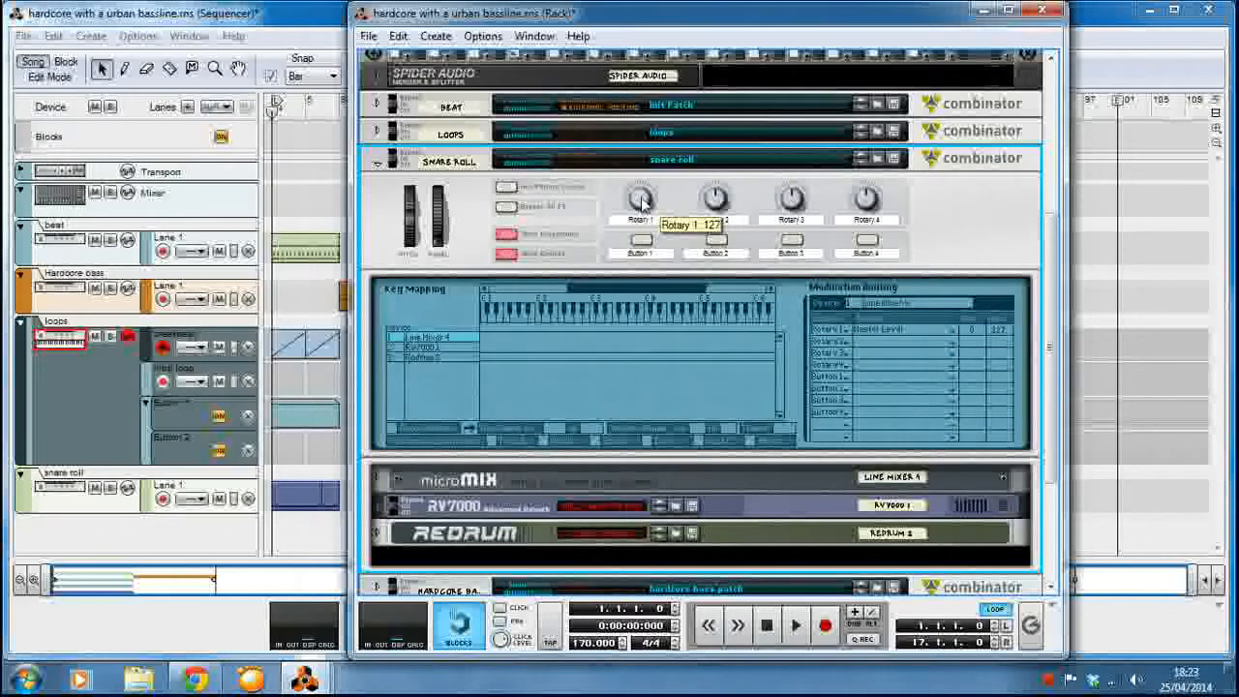
right_click(642, 199)
left_click(653, 205)
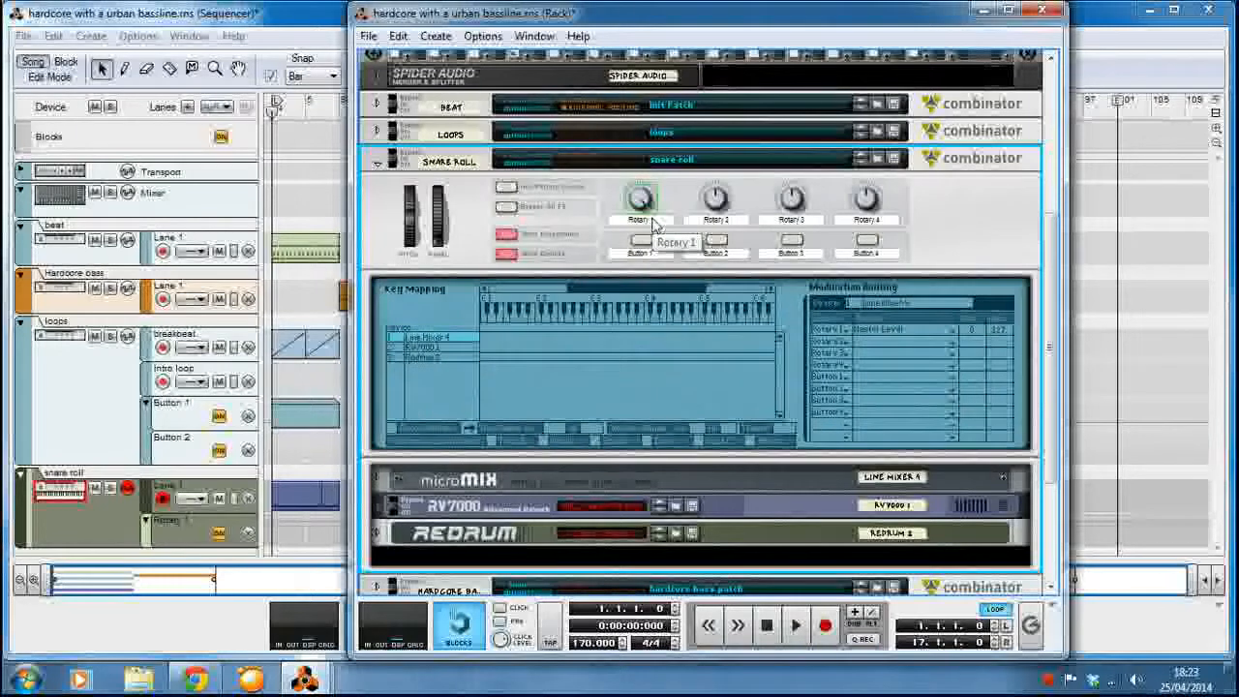
Hide the programmer, fold the snare roll Combinator and bring the sequencer window to the front.
left_click(506, 234)
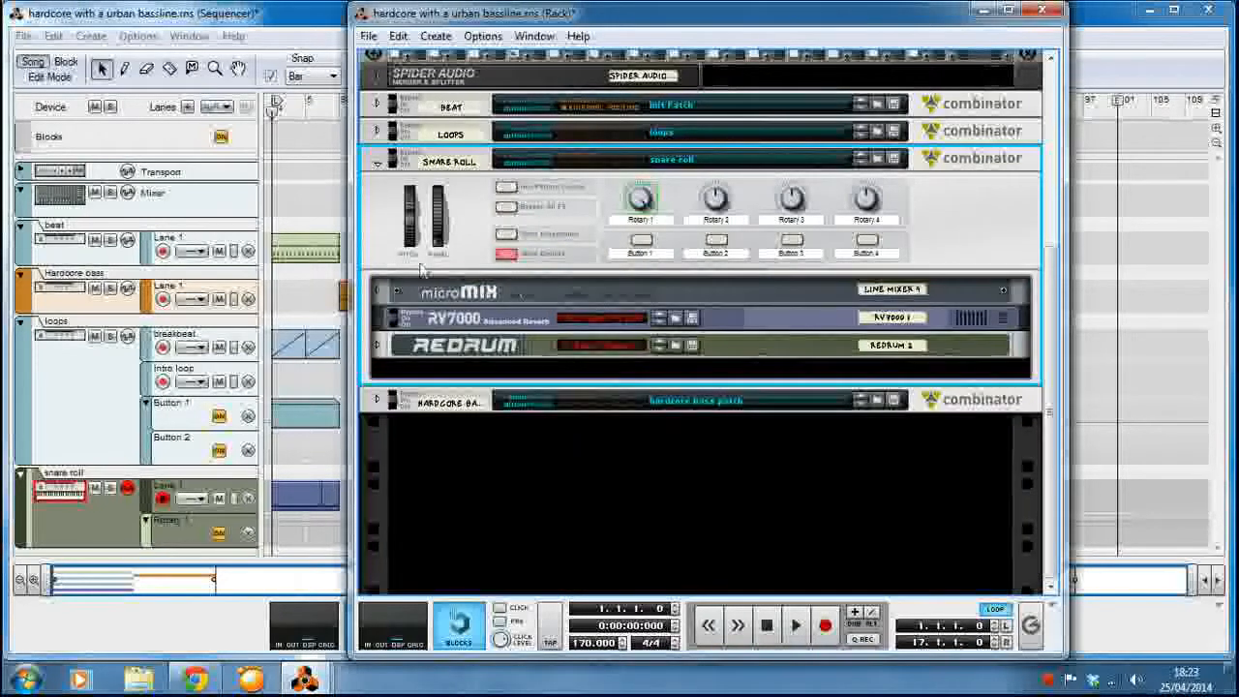
left_click(378, 165)
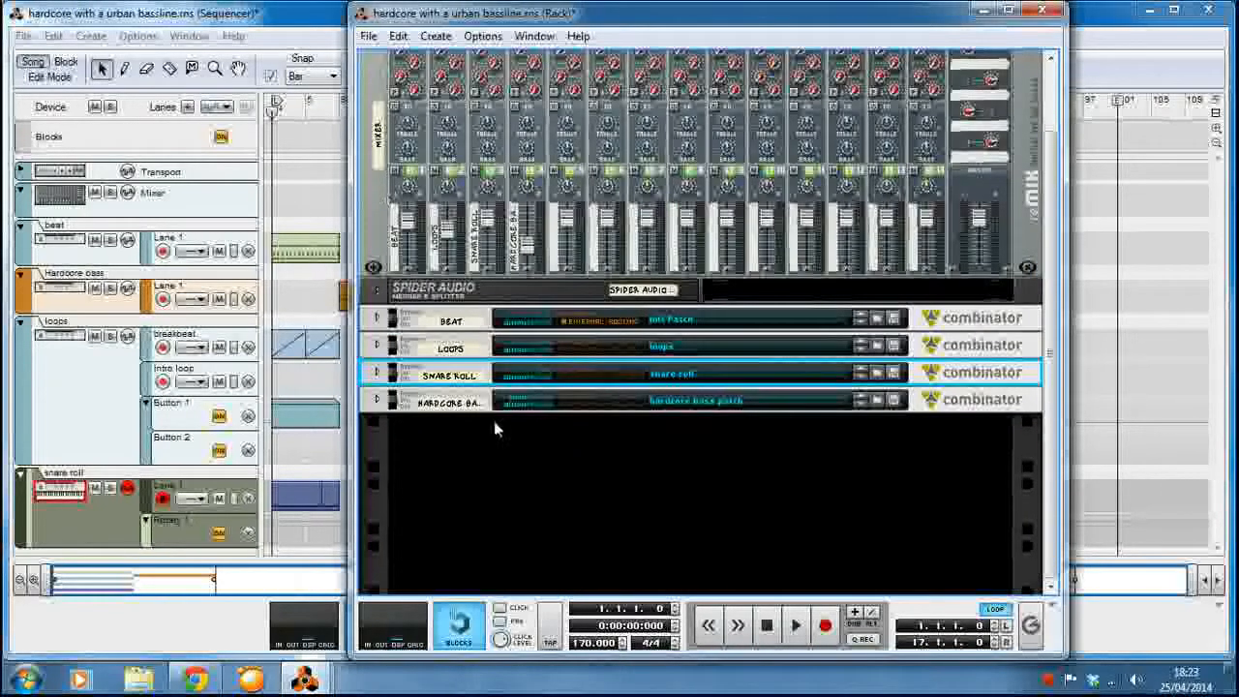
left_click(334, 464)
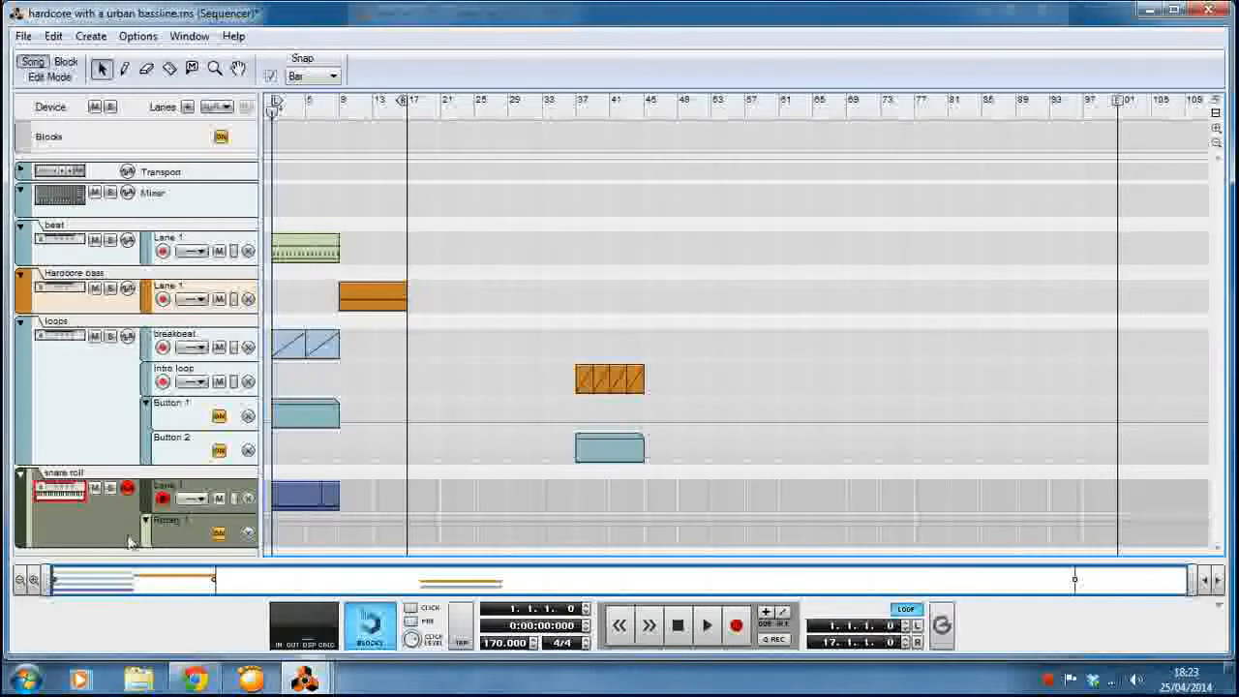
left_click(331, 496)
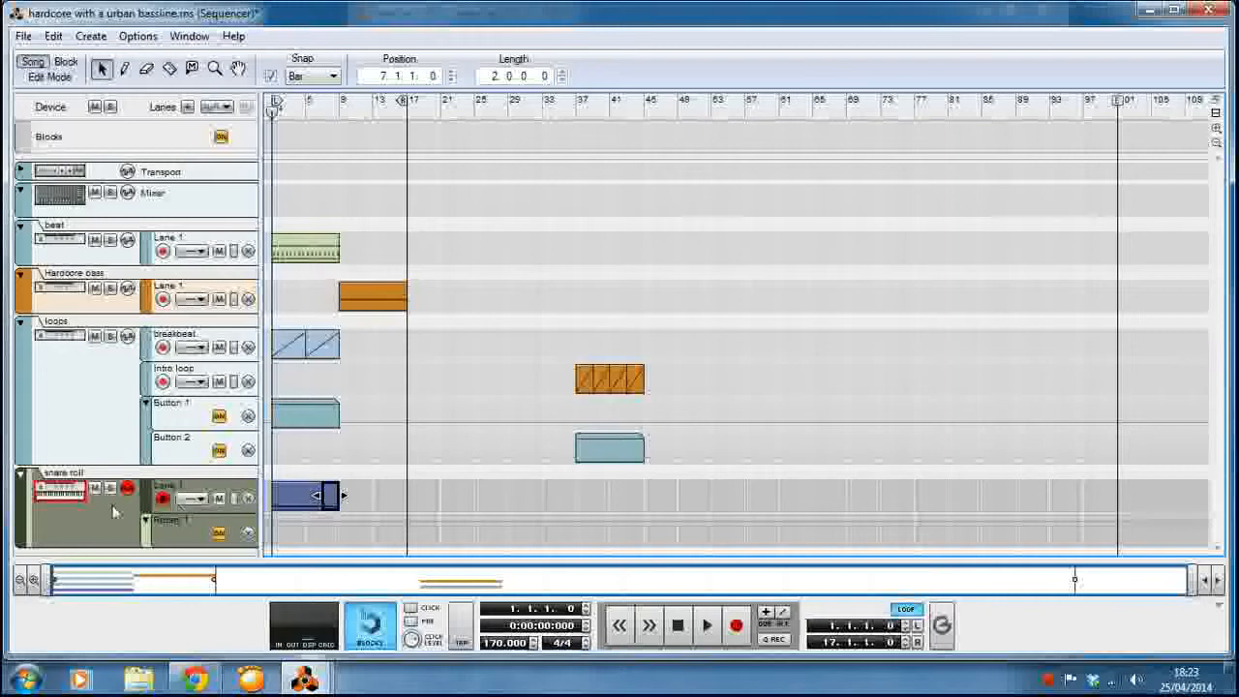
left_click(384, 524)
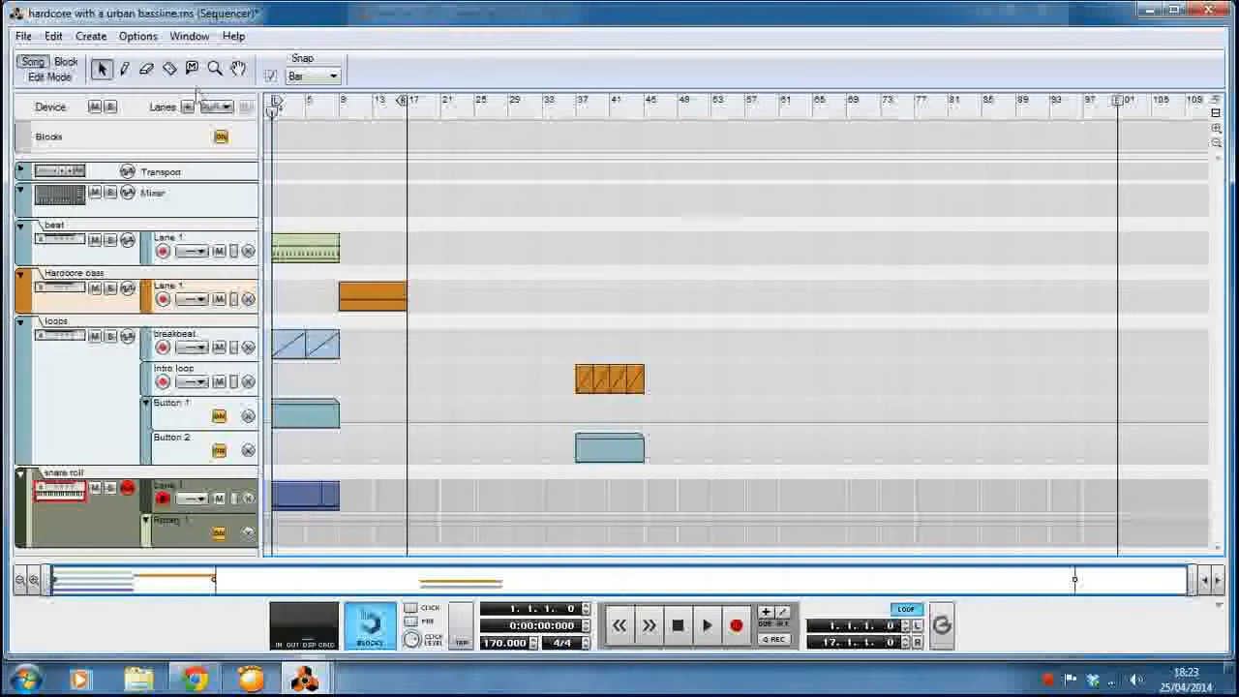
left_click(169, 69)
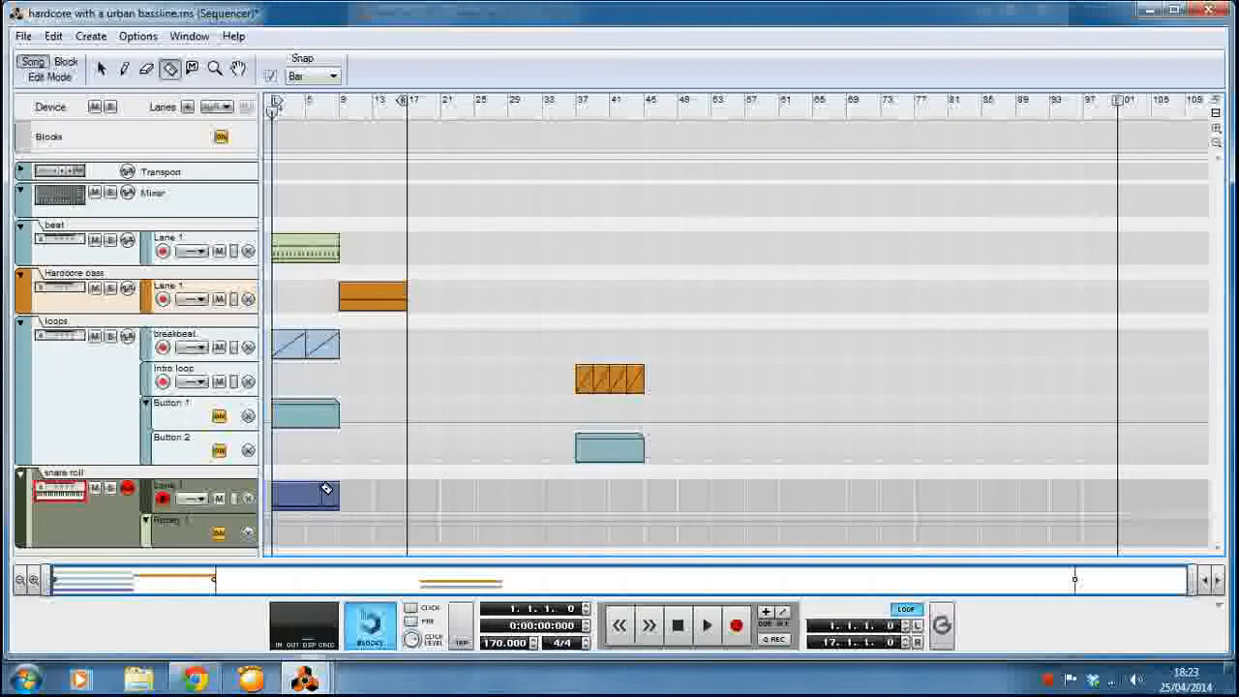
left_click(101, 70)
left_click(333, 76)
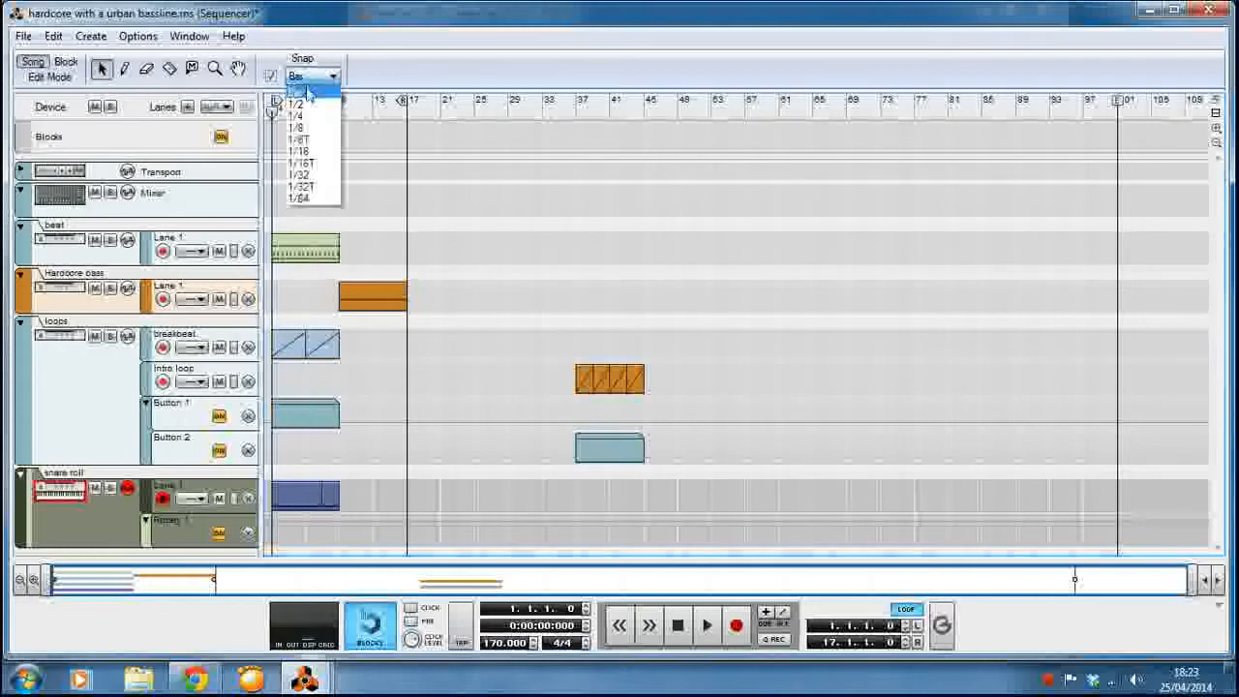
left_click(306, 89)
left_click(169, 69)
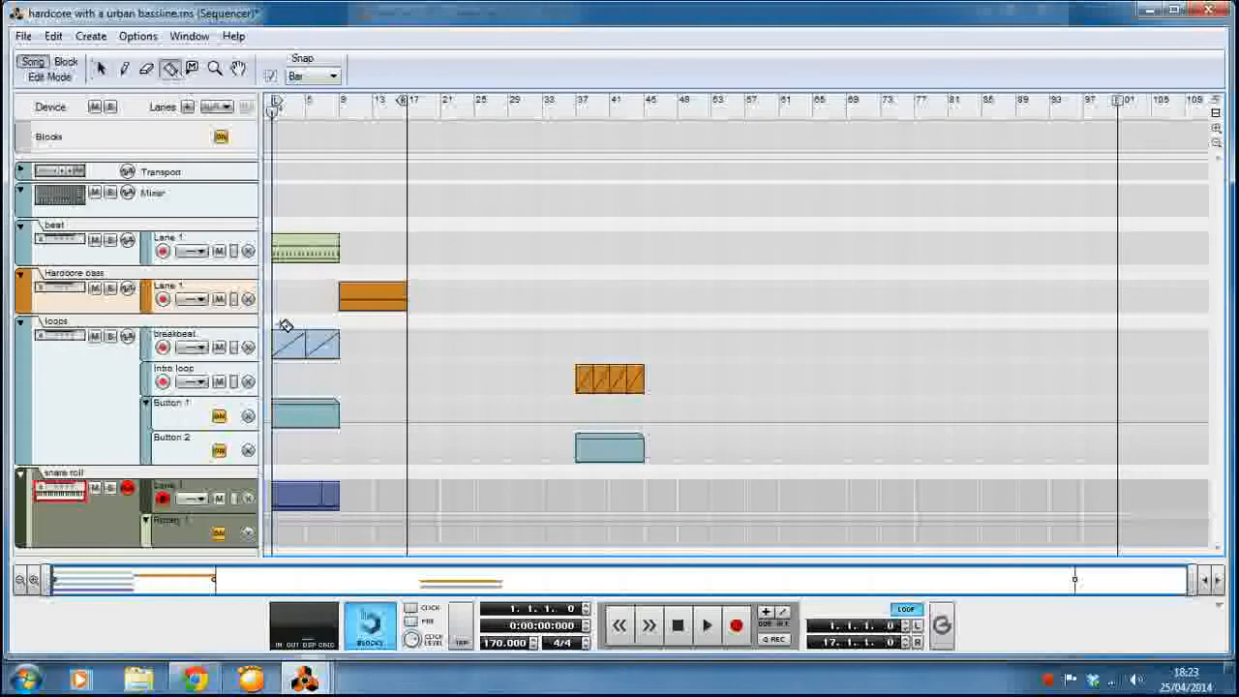
left_click(102, 70)
Move the two-bar clip at the end of the snare roll lane to bar 9.
left_click_drag(331, 508, 349, 510)
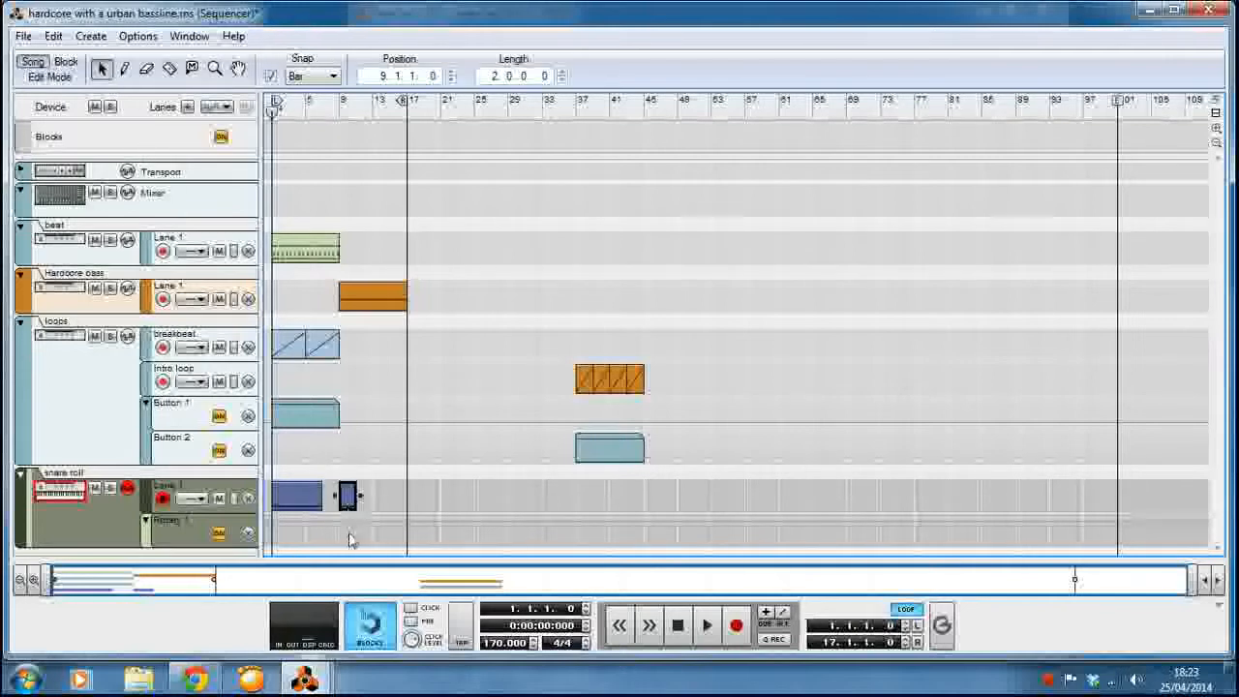
left_click(349, 535)
double_click(349, 500)
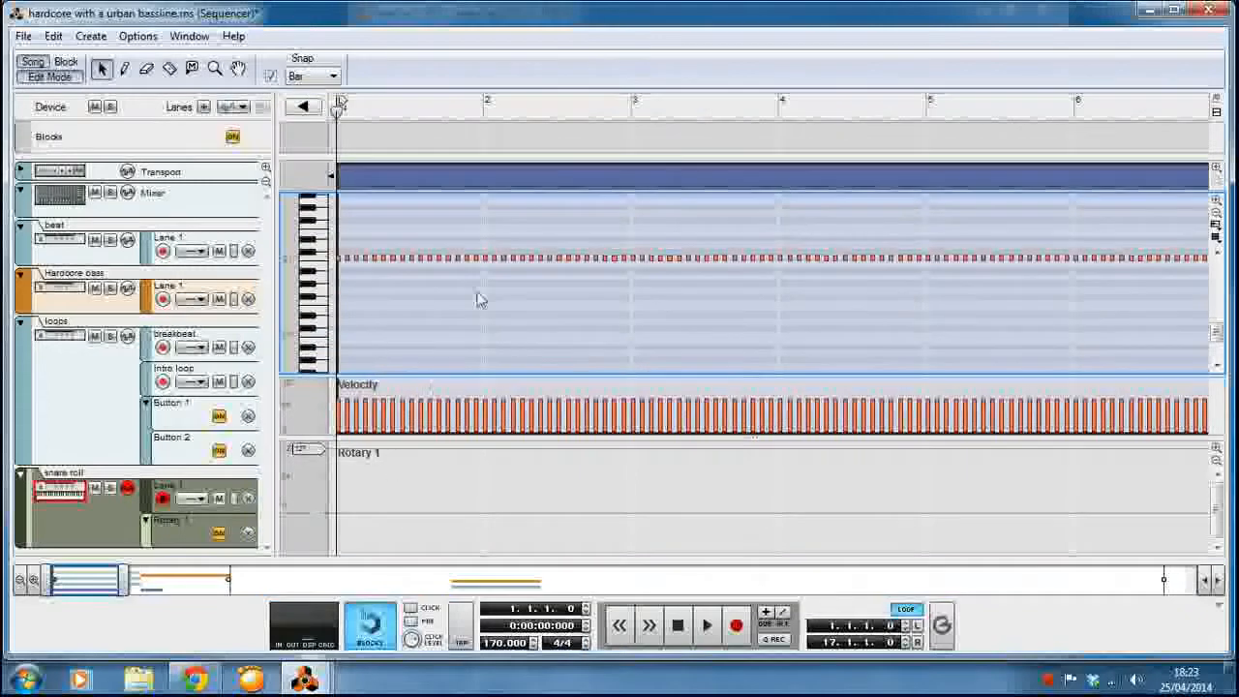
left_click(68, 80)
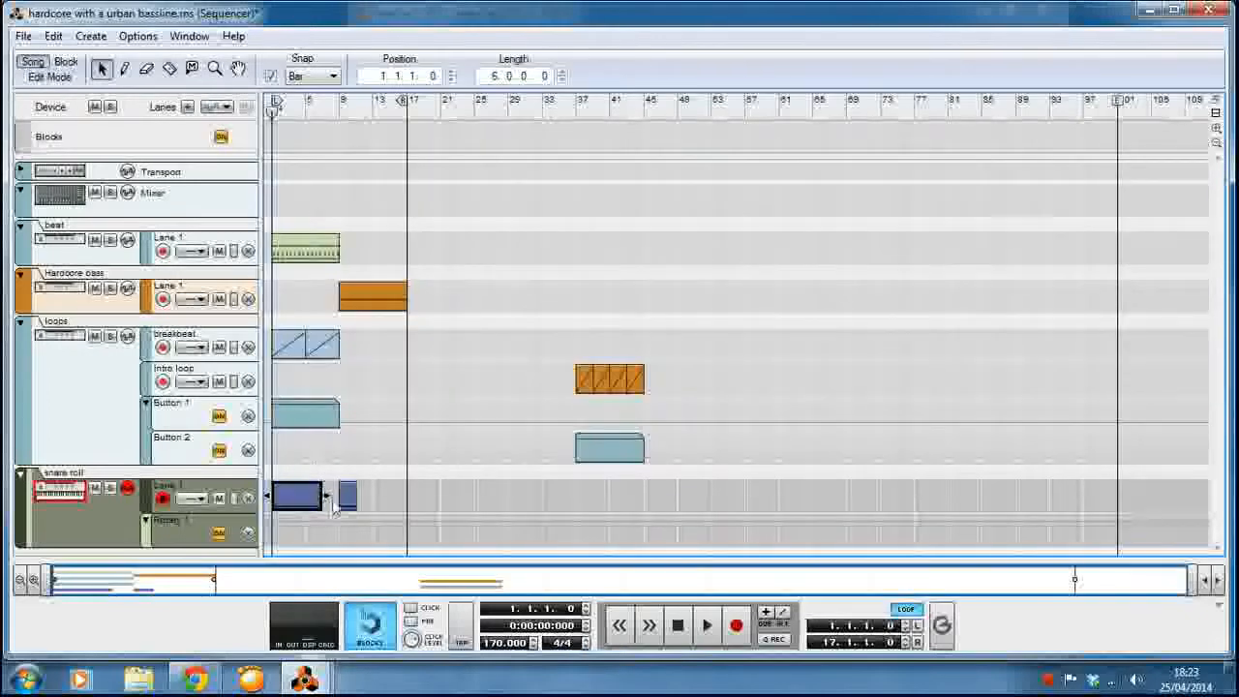
Open the snare roll clip at bar 9, set the snap to 1/32 and select all its notes.
double_click(348, 499)
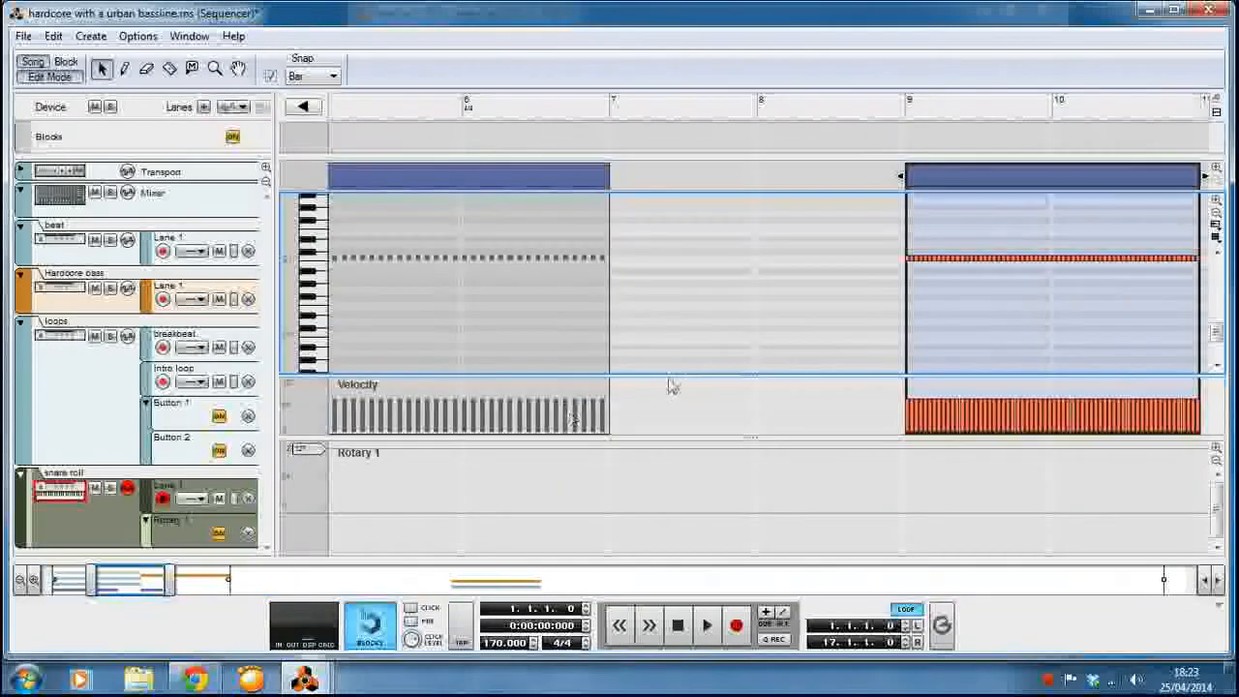
left_click(34, 588)
left_click_drag(127, 586, 153, 586)
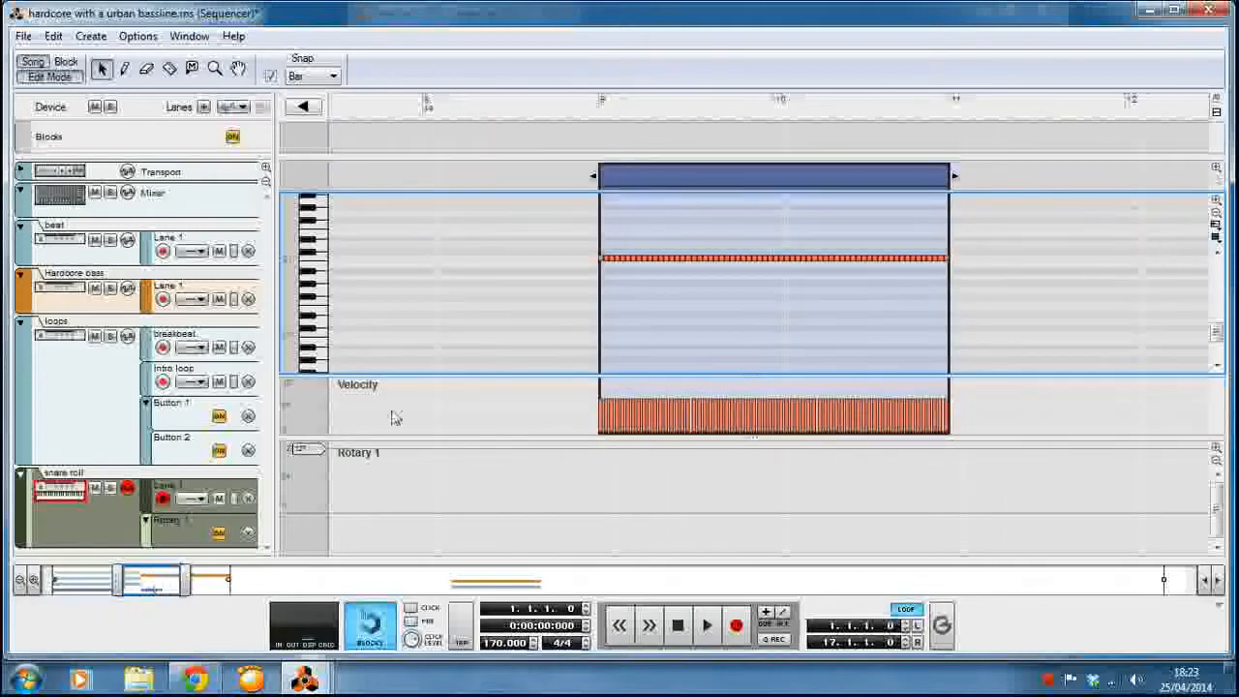
left_click(317, 80)
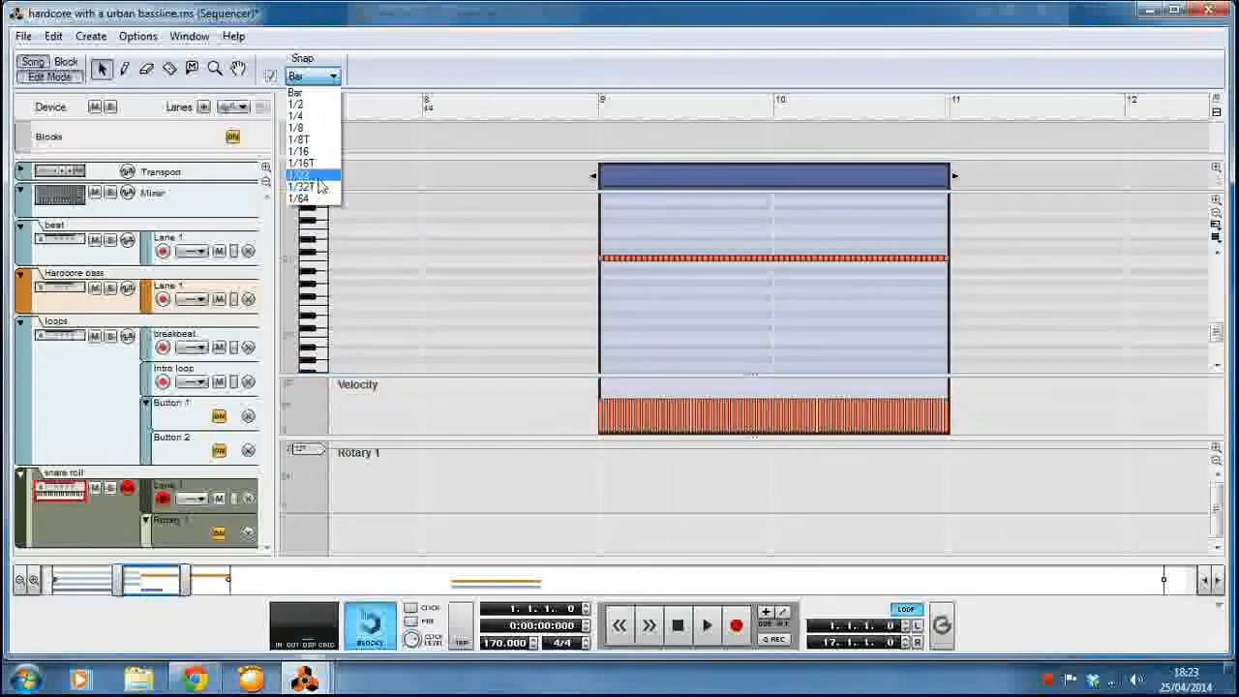
left_click(307, 178)
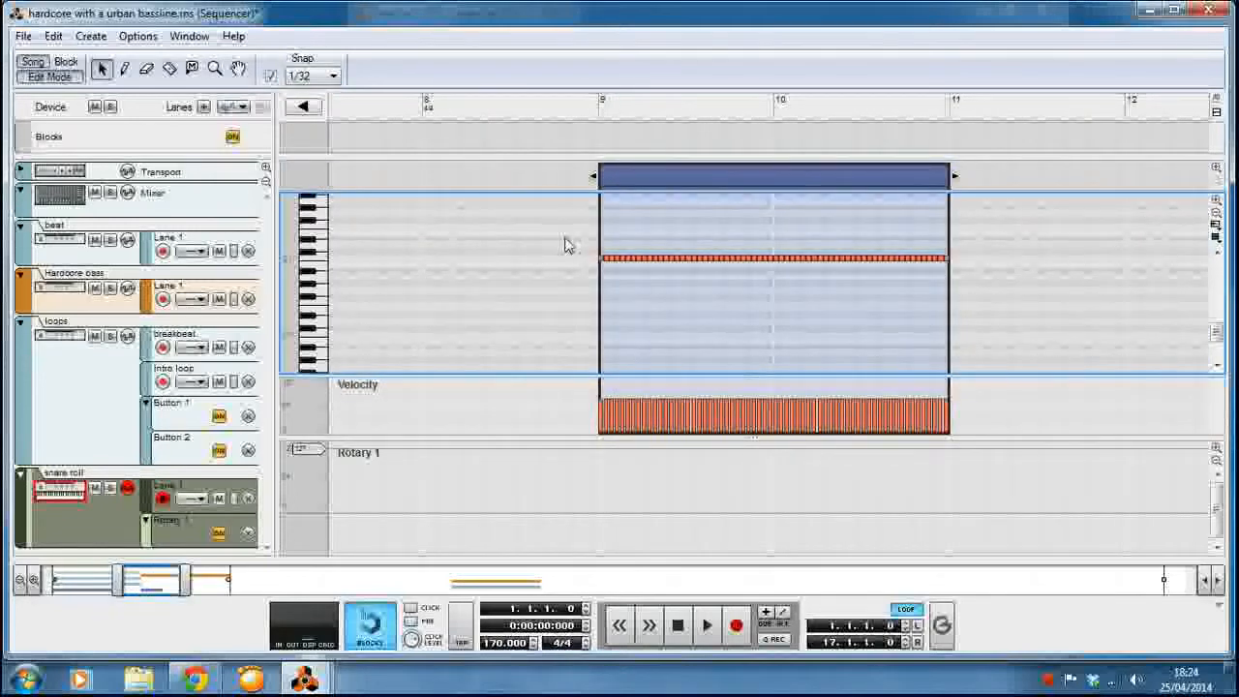
left_click_drag(565, 245, 963, 302)
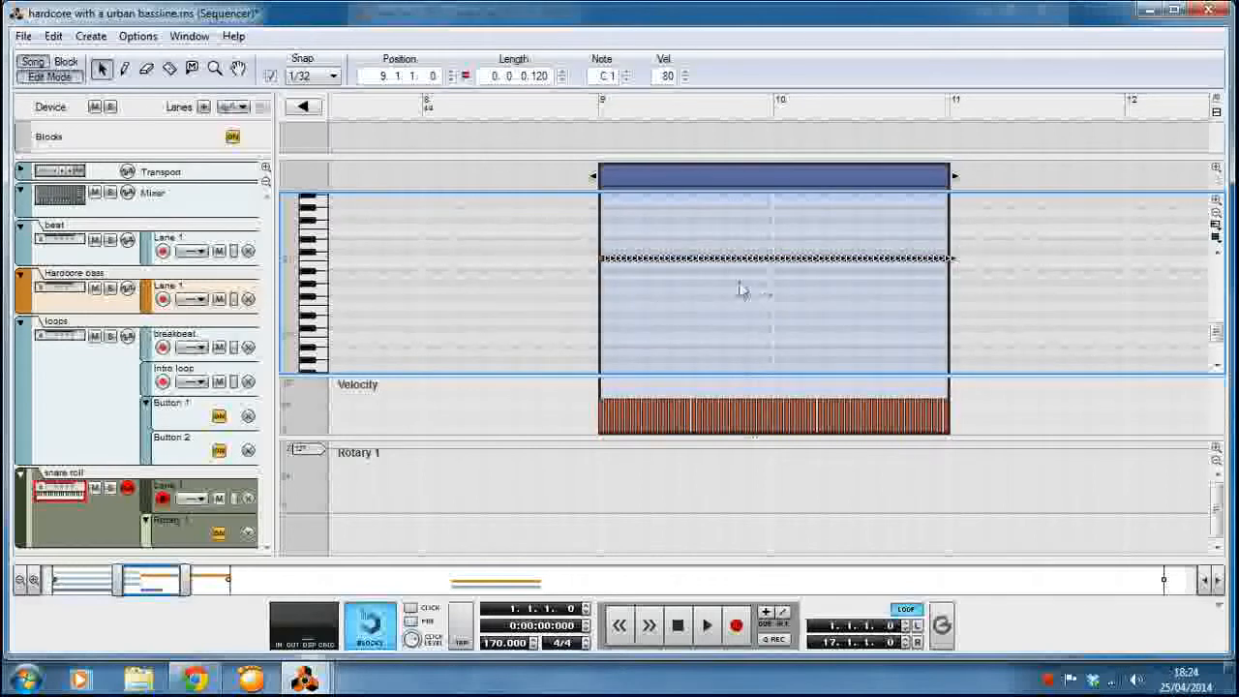
left_click(48, 75)
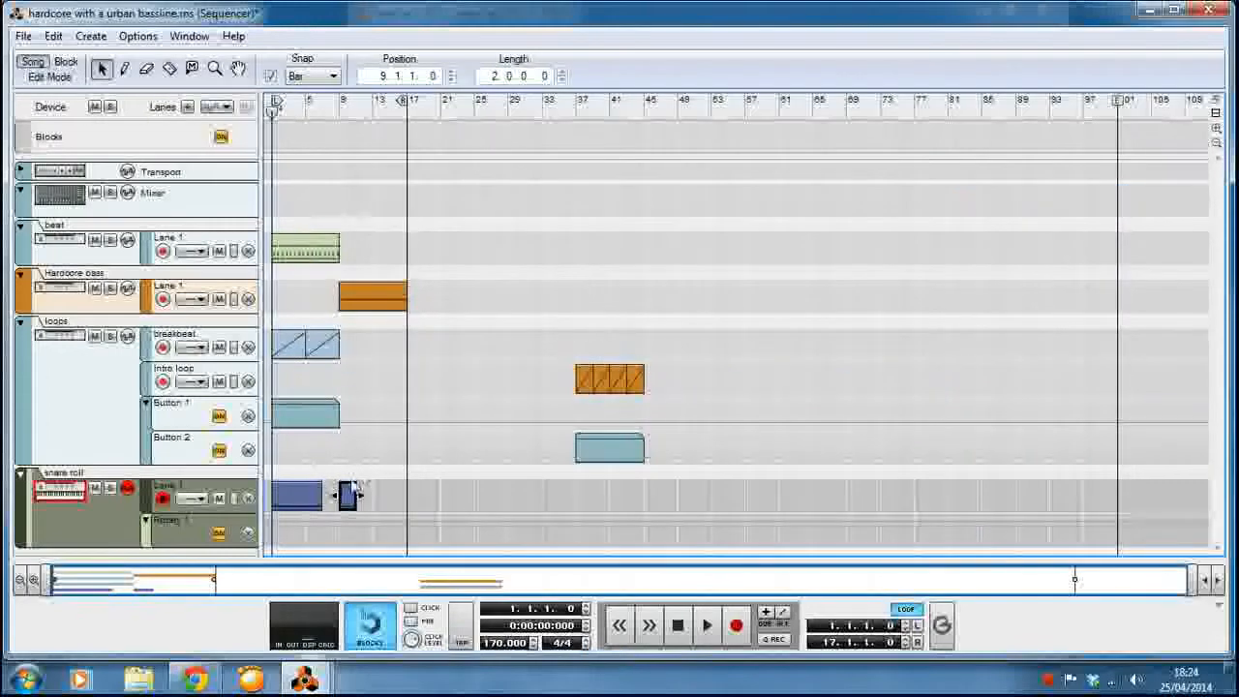
In the snare roll clip at bar 1, duplicate the first two bars' notes with a 1/32 offset to fill the gaps.
double_click(350, 494)
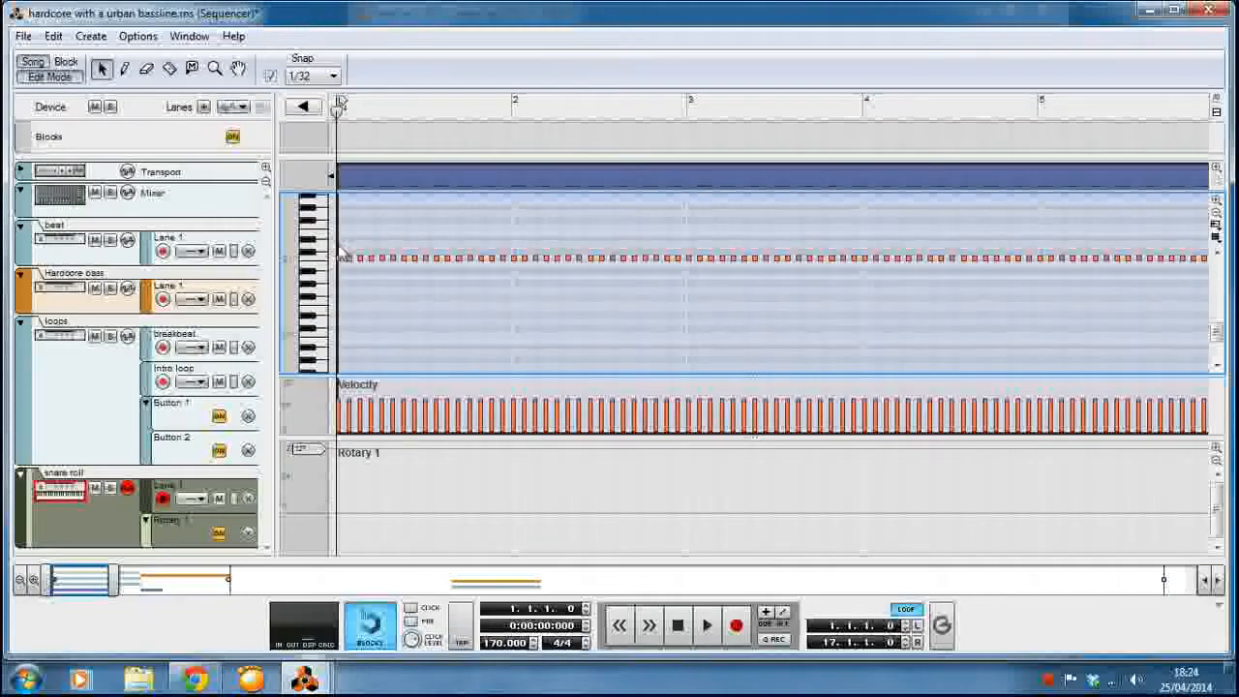
left_click_drag(339, 244, 683, 323)
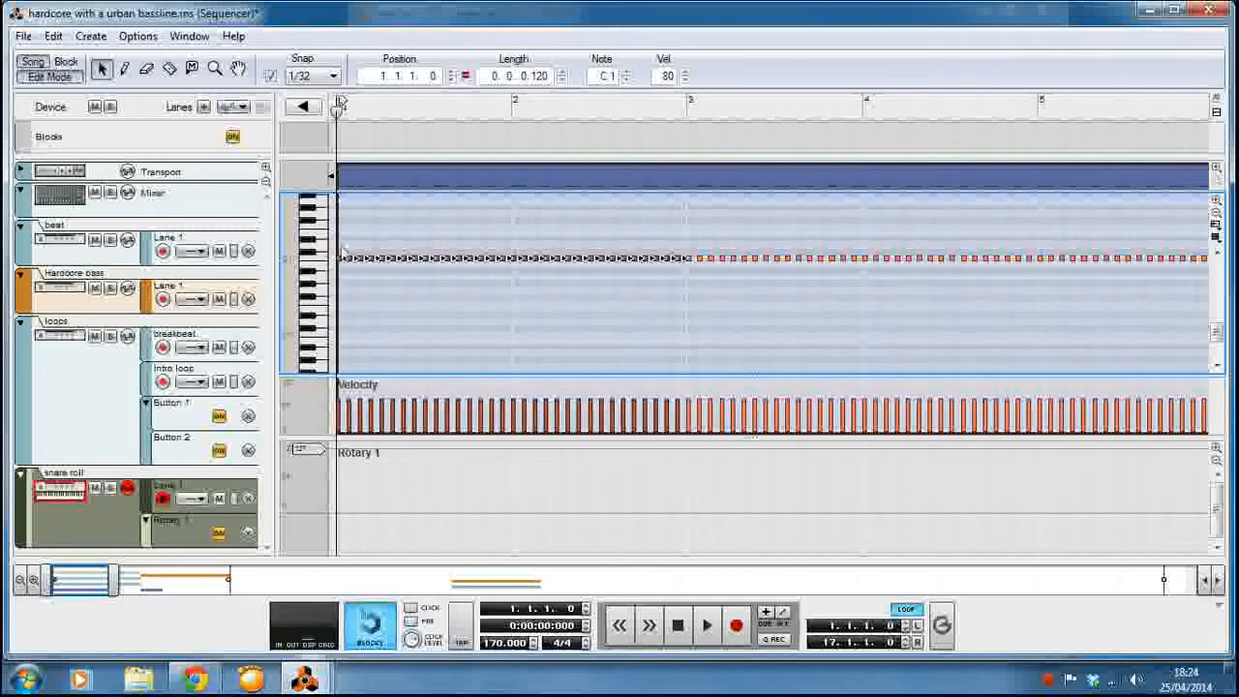
left_click_drag(341, 262, 345, 263)
left_click(451, 298)
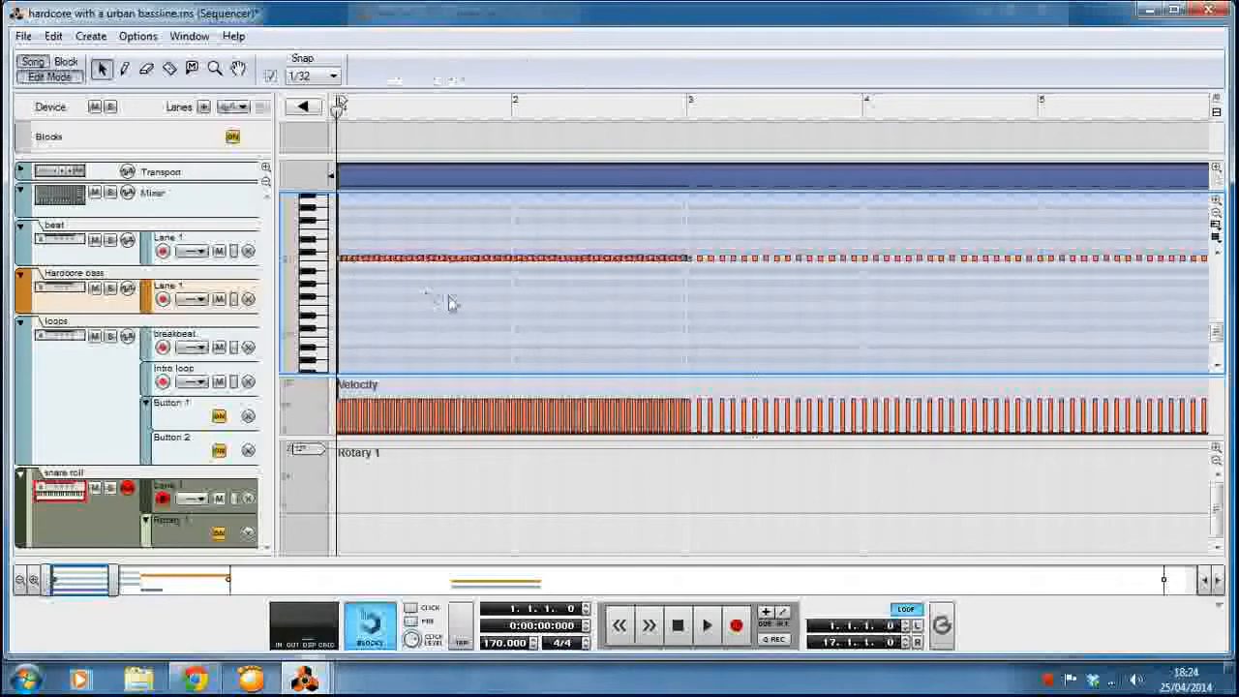
Undo the last note duplication and, back in the arrangement, move the two-bar snare roll clip from bar 9 to bar 7.
left_click(53, 36)
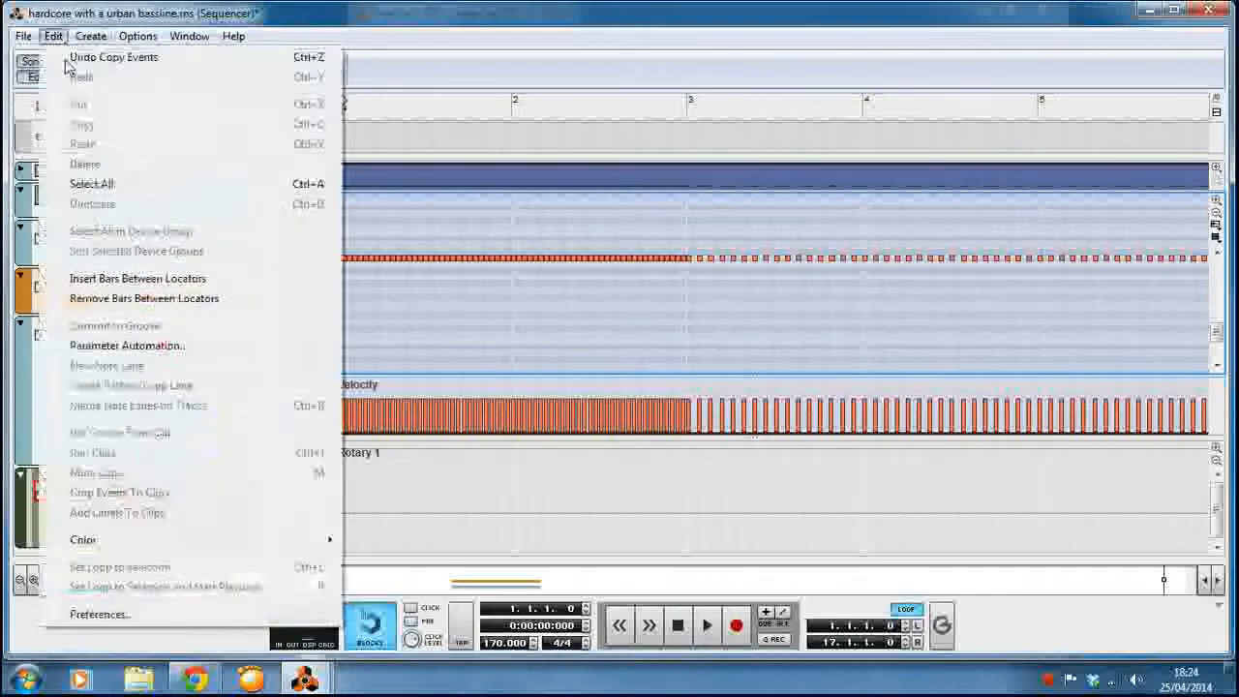
left_click(106, 53)
key("ctrl+e")
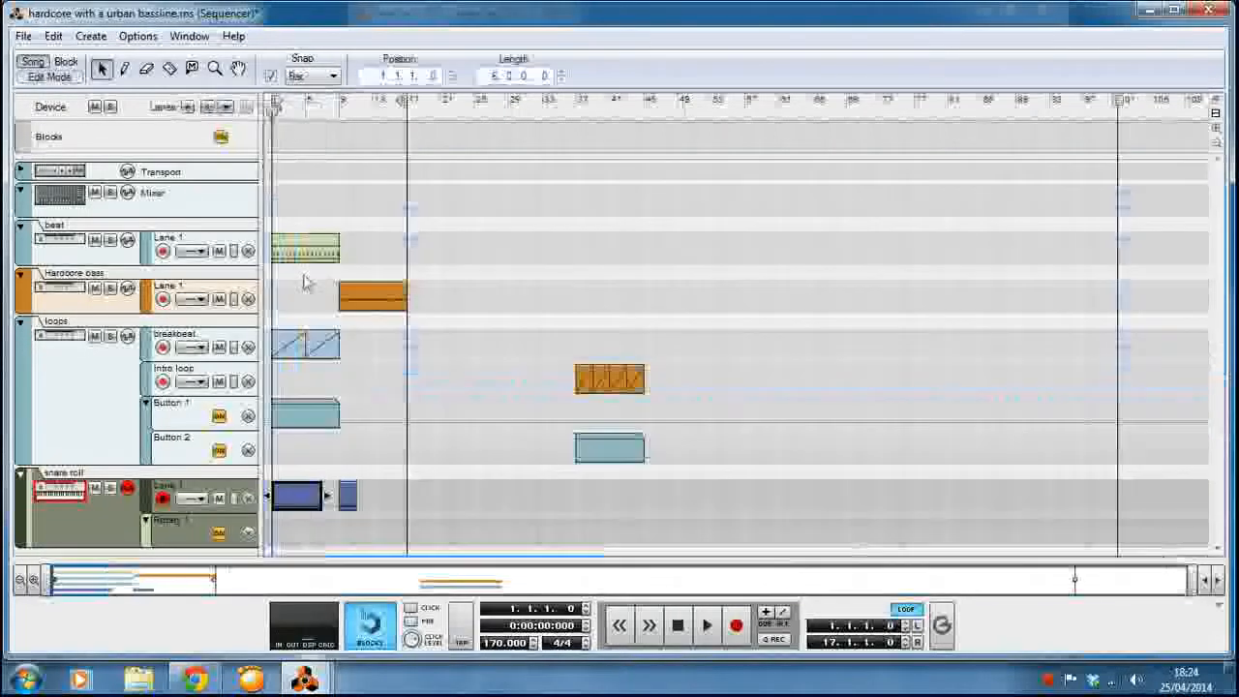
left_click_drag(354, 501, 338, 498)
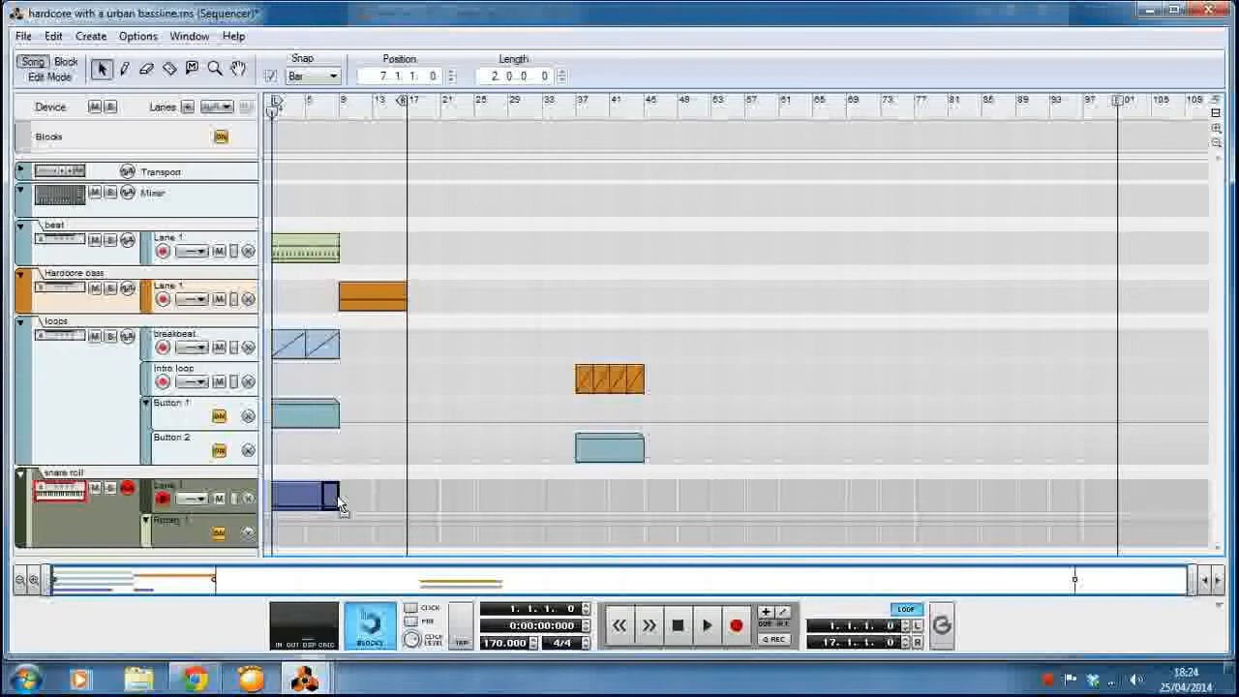
Draw an eight-bar automation clip from bar 1 to bar 9 in the snare roll's Rotary 1 lane.
left_click(123, 67)
left_click_drag(272, 531, 340, 531)
left_click(102, 68)
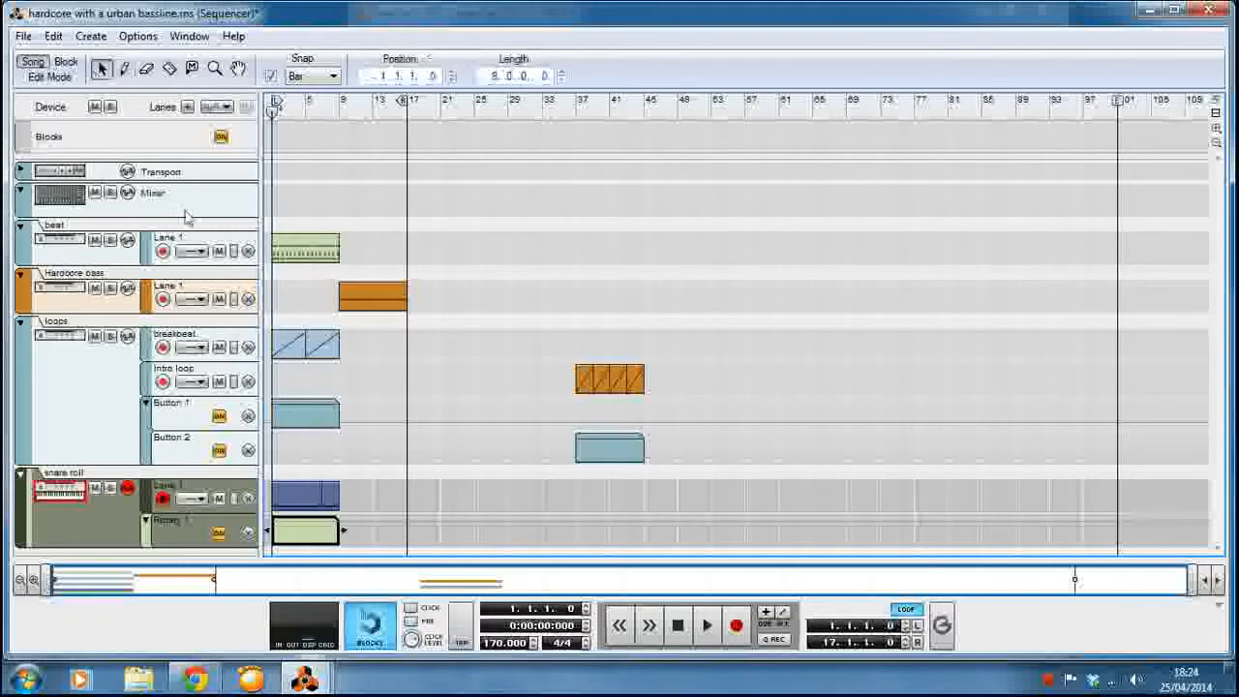
Open the Rotary 1 clip, set the snap to Bar and add an automation point at bar 1 with value 20.
double_click(293, 531)
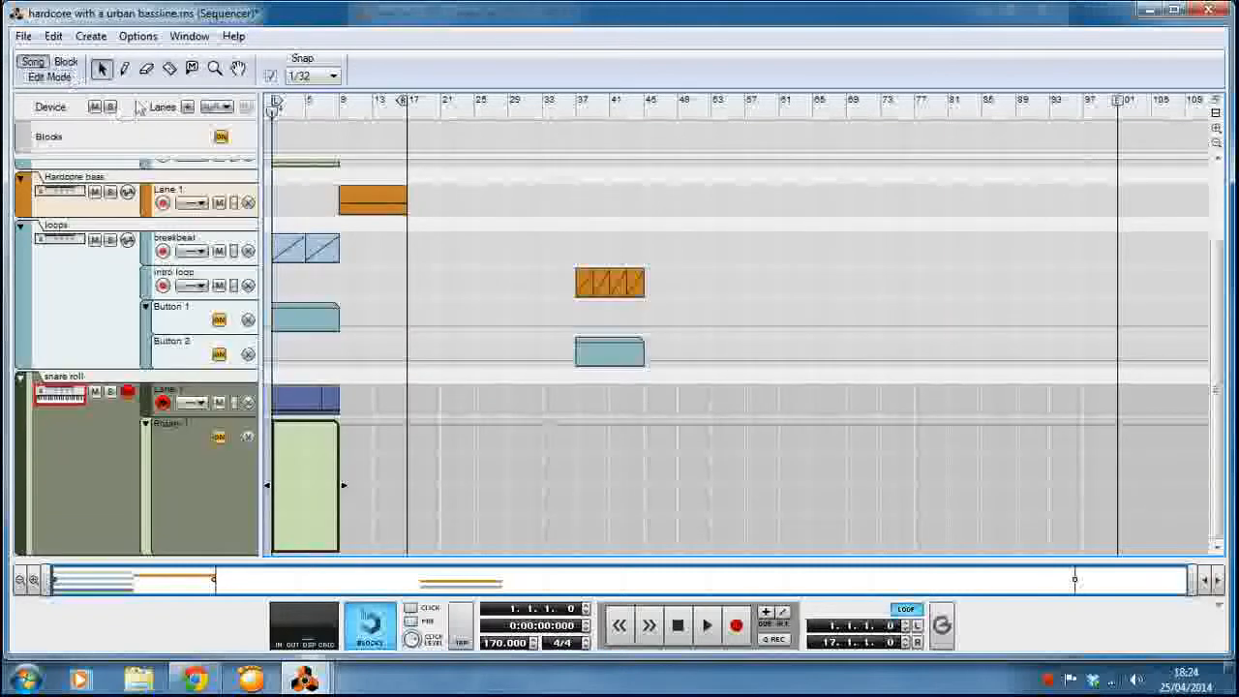
left_click(123, 68)
left_click(312, 76)
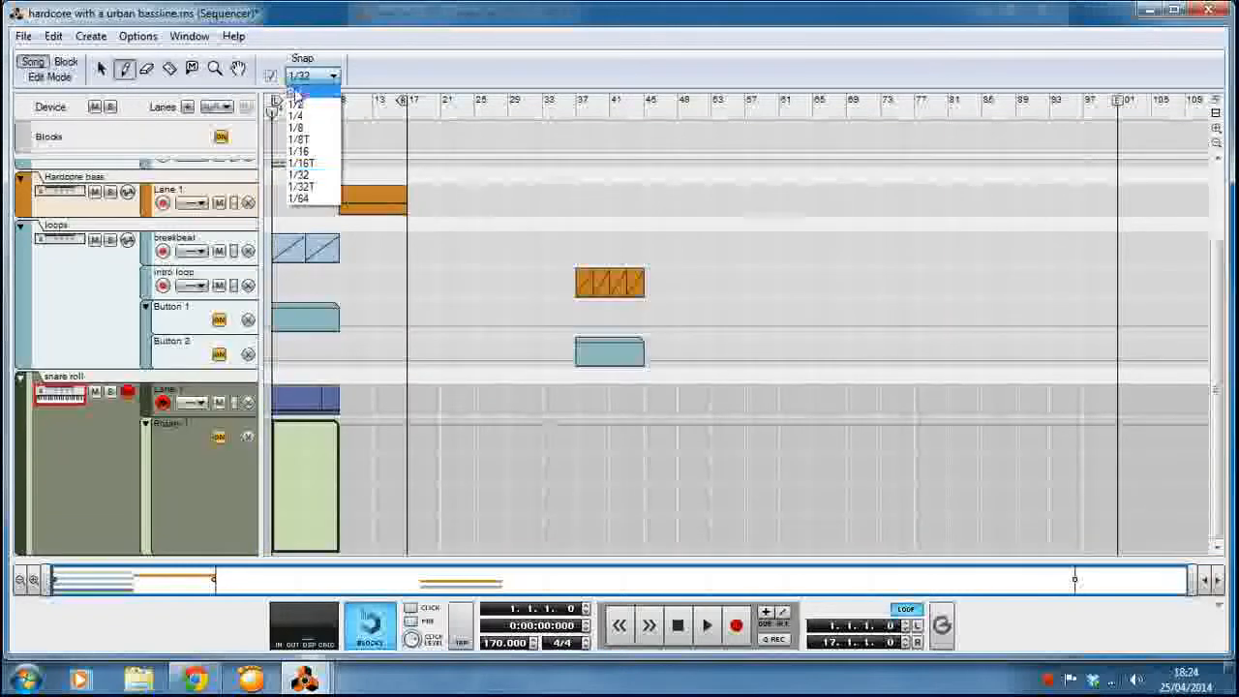
left_click(302, 87)
left_click(273, 515)
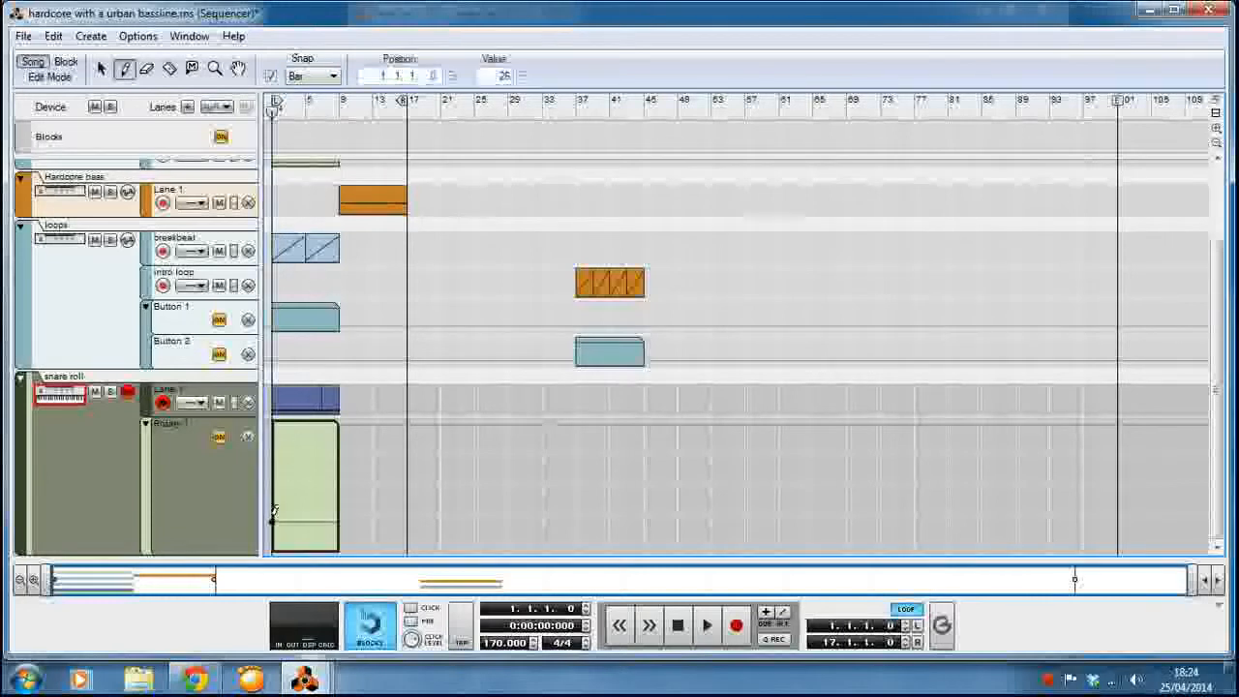
left_click(523, 80)
left_click(523, 81)
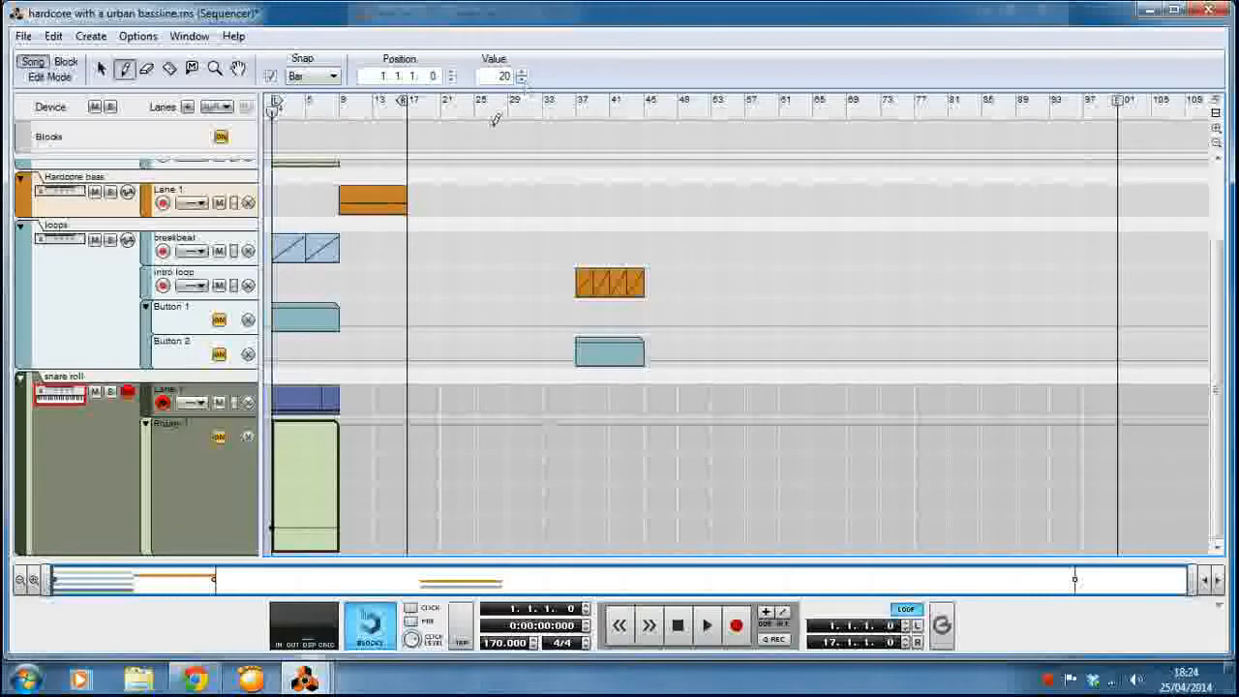
Ramp the Rotary 1 automation up to 127 at bar 9, trim the clip to end there and check it in edit mode.
left_click(340, 426)
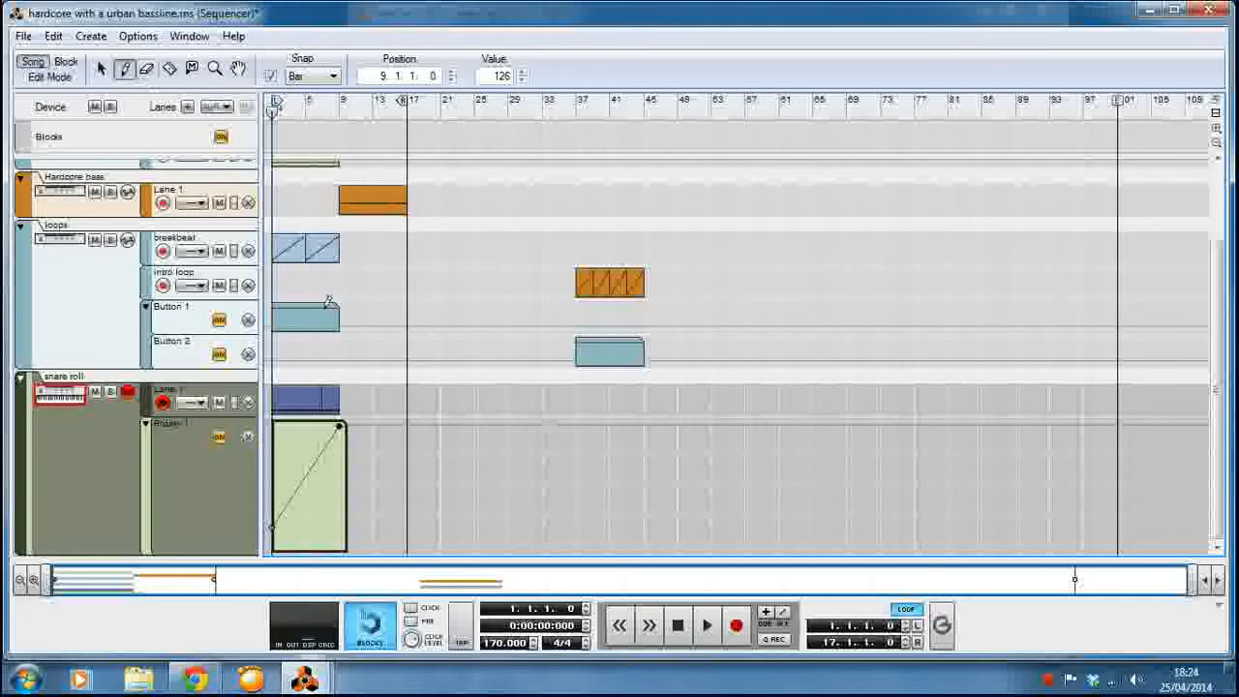
left_click(522, 71)
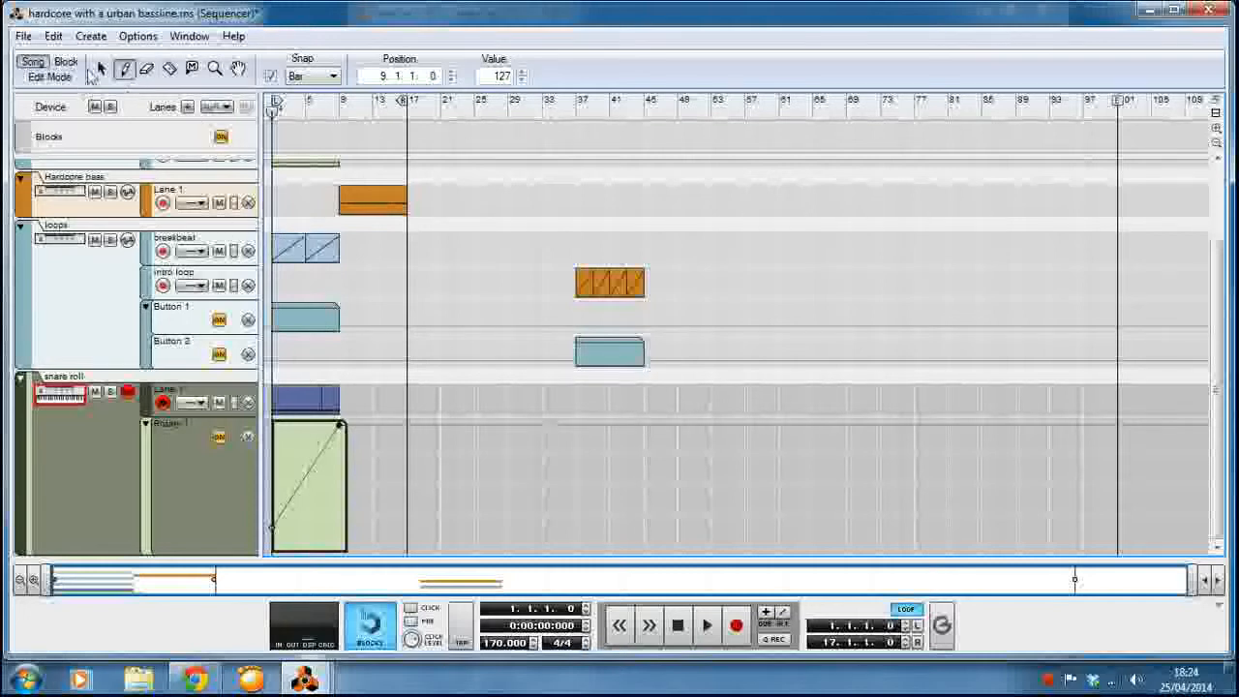
left_click(101, 69)
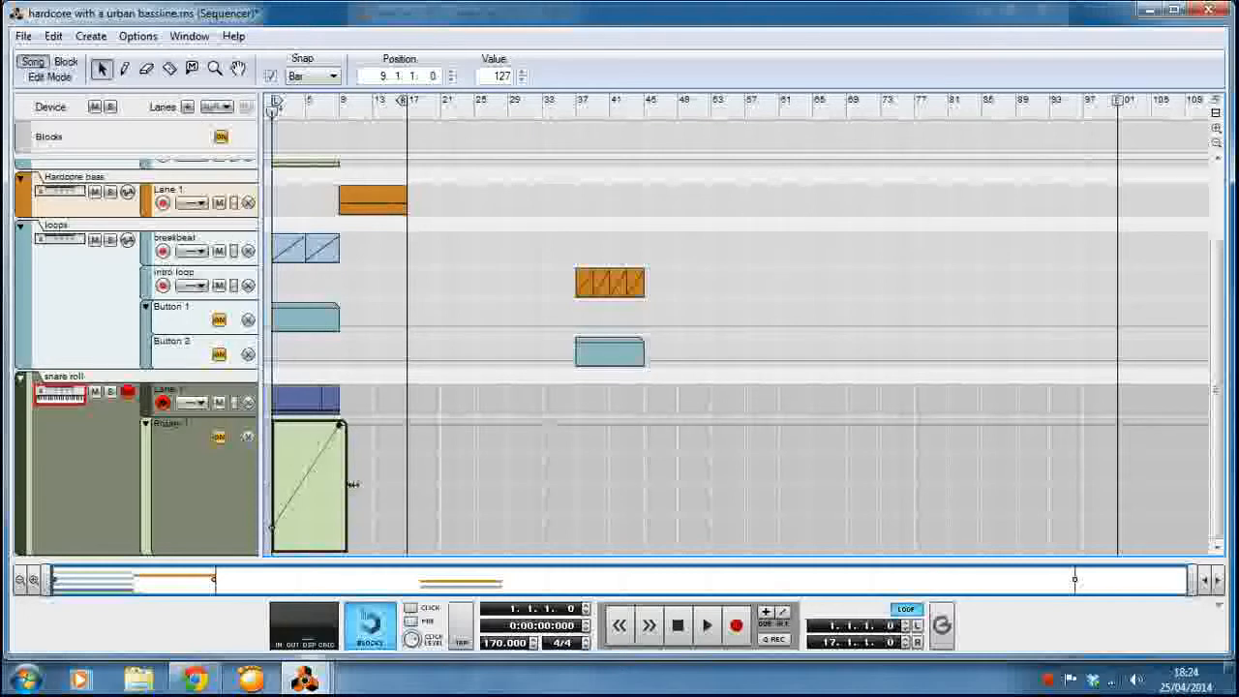
left_click_drag(345, 486, 338, 486)
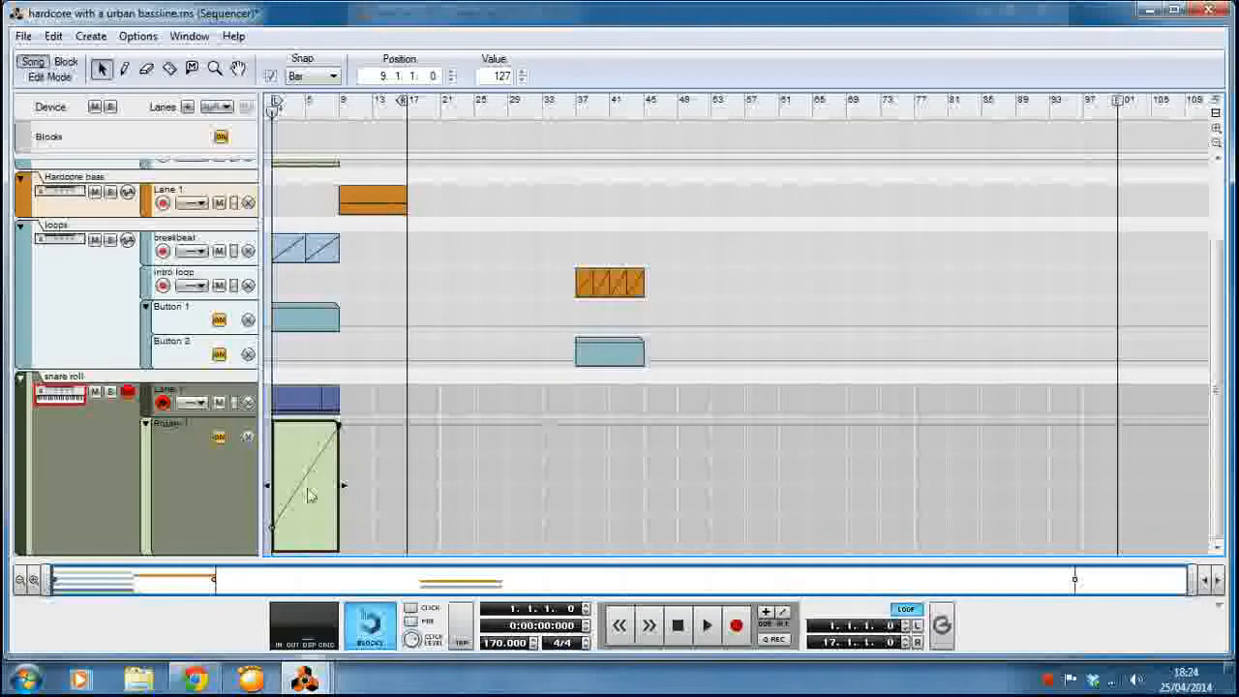
left_click(71, 79)
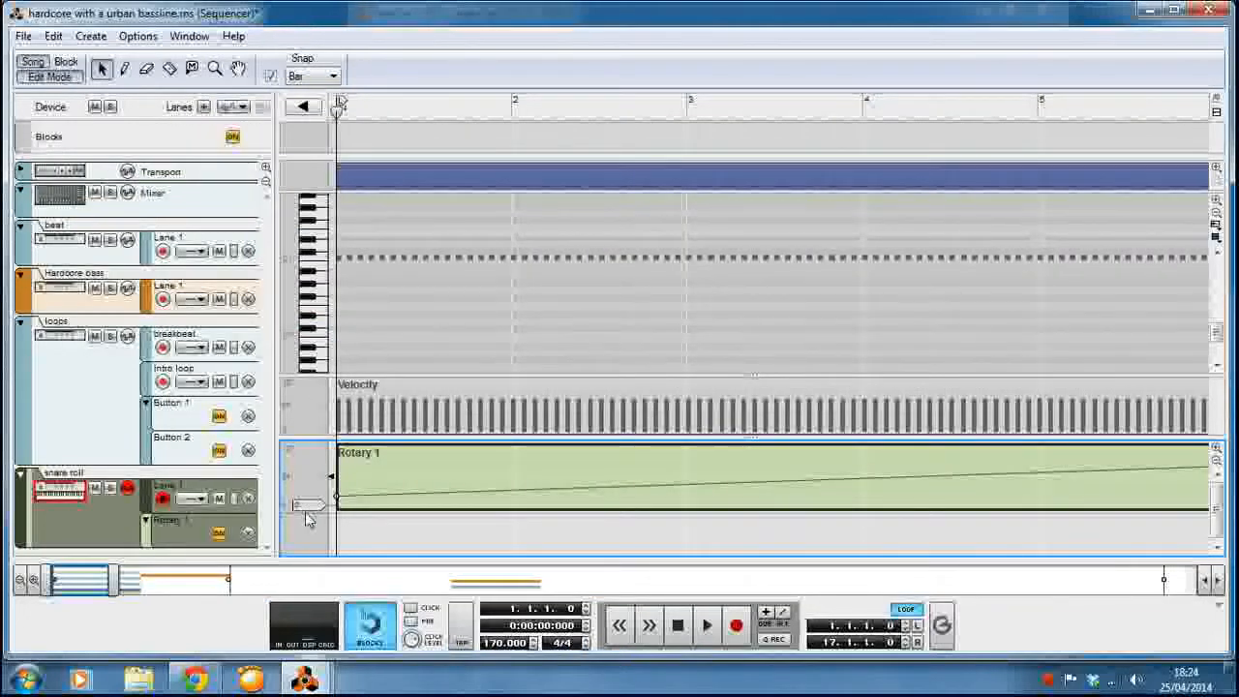
left_click(55, 76)
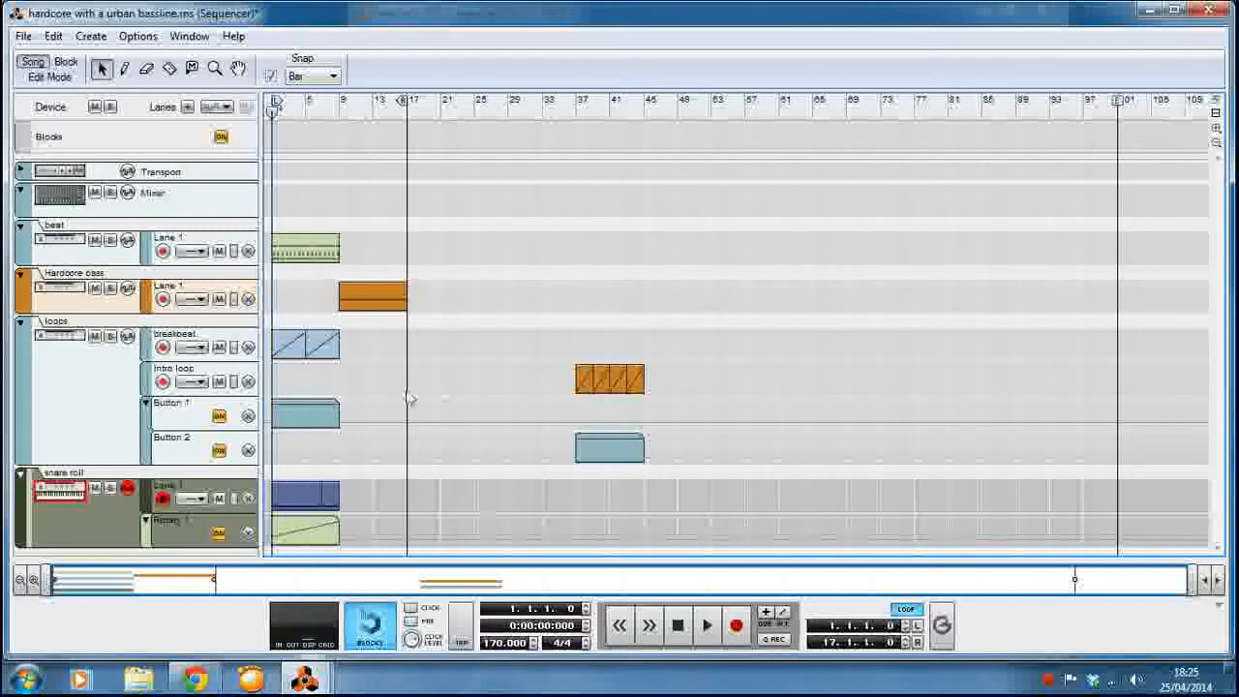
Try the snare roll and Rotary 1 clips at bars 45, 9 and 37, and return them to bar 1.
left_click_drag(372, 474, 680, 537)
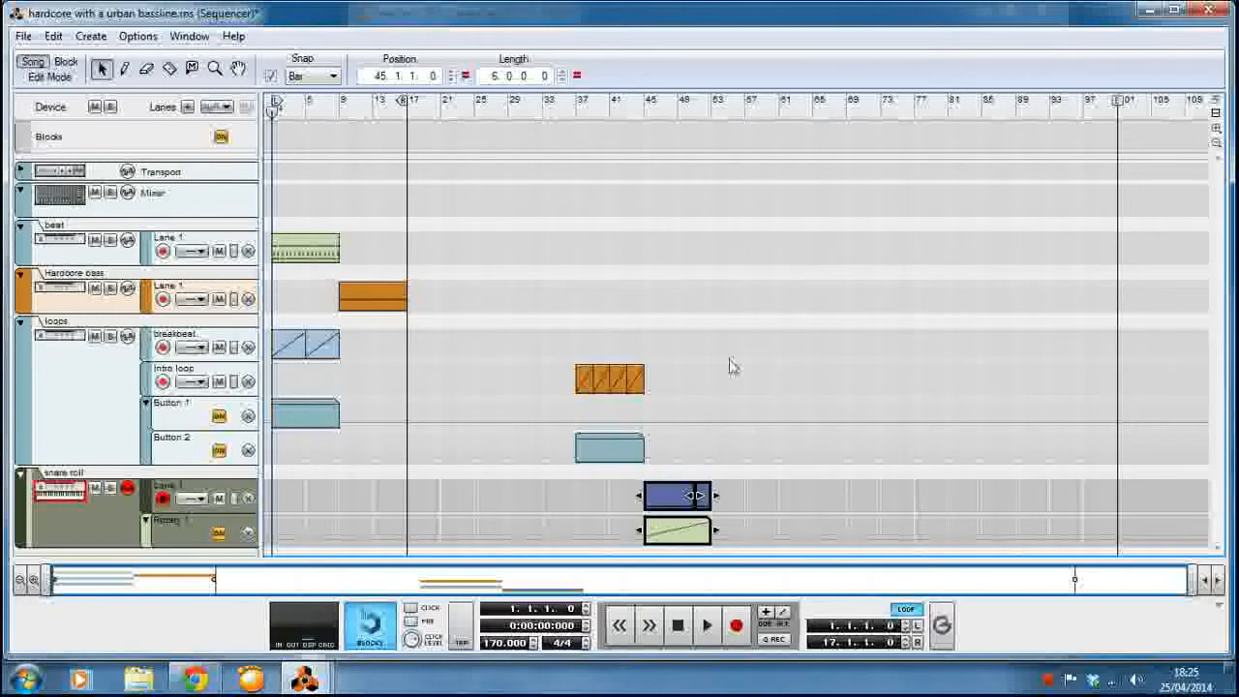
key("ctrl+z")
left_click(417, 482)
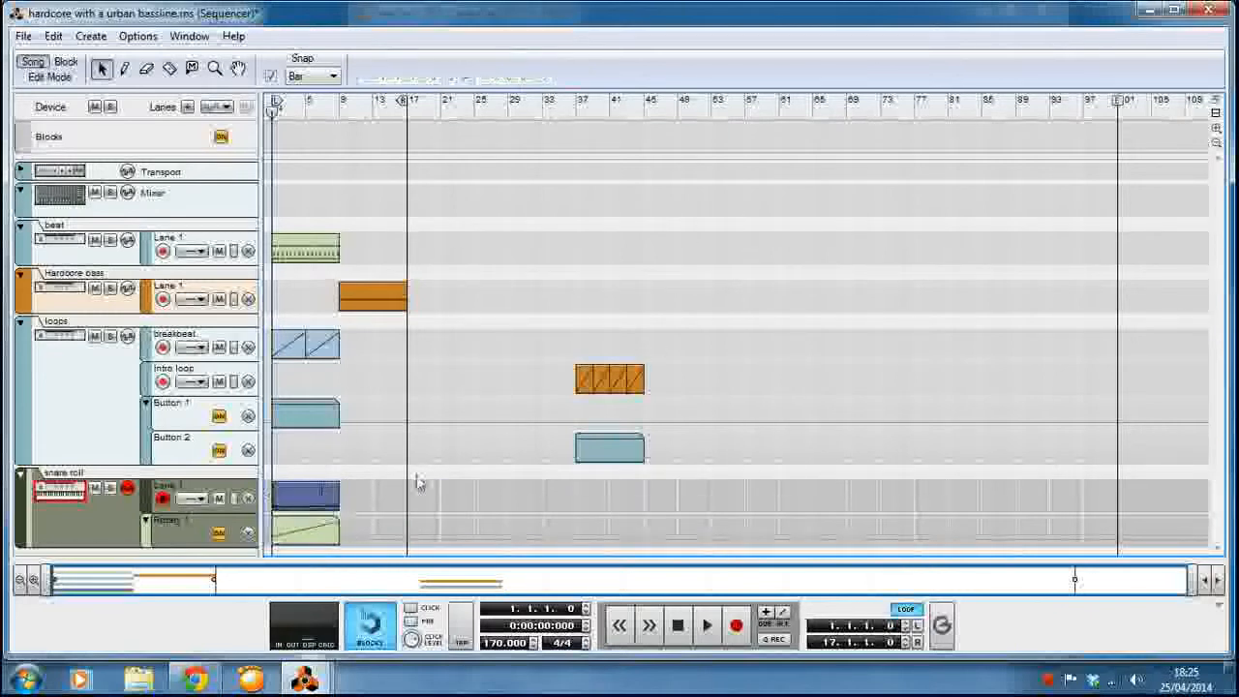
left_click_drag(366, 481, 277, 545)
left_click_drag(284, 539, 350, 537)
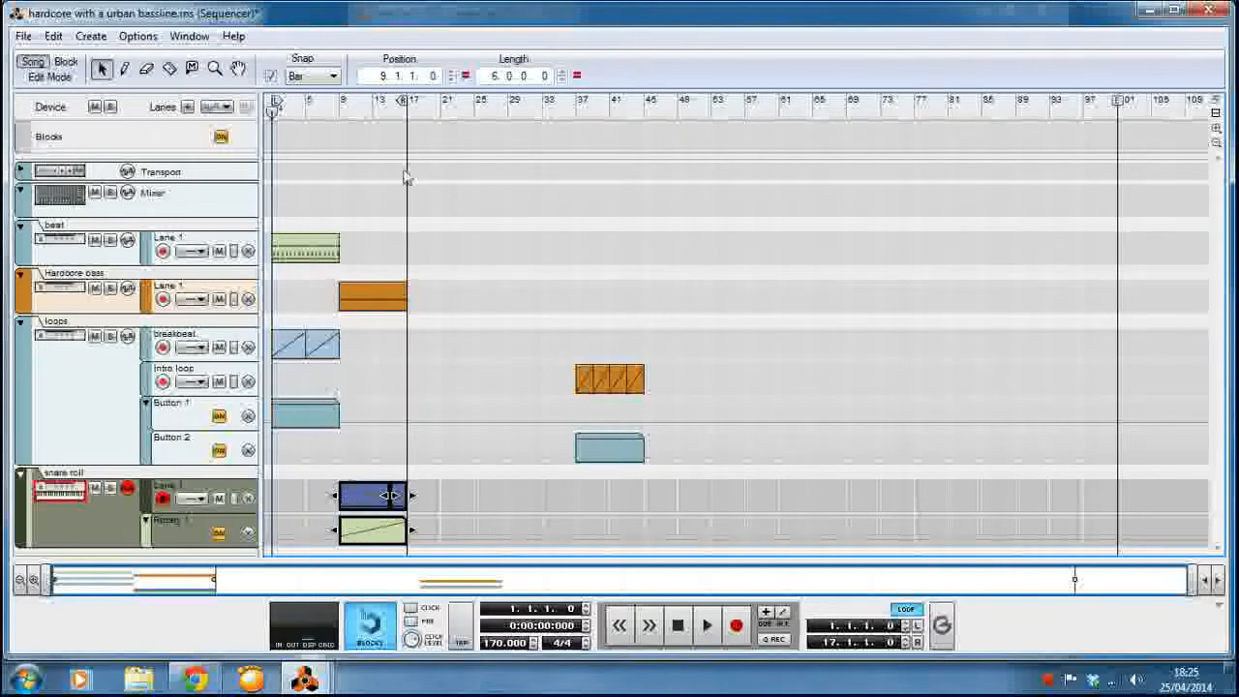
left_click(377, 406)
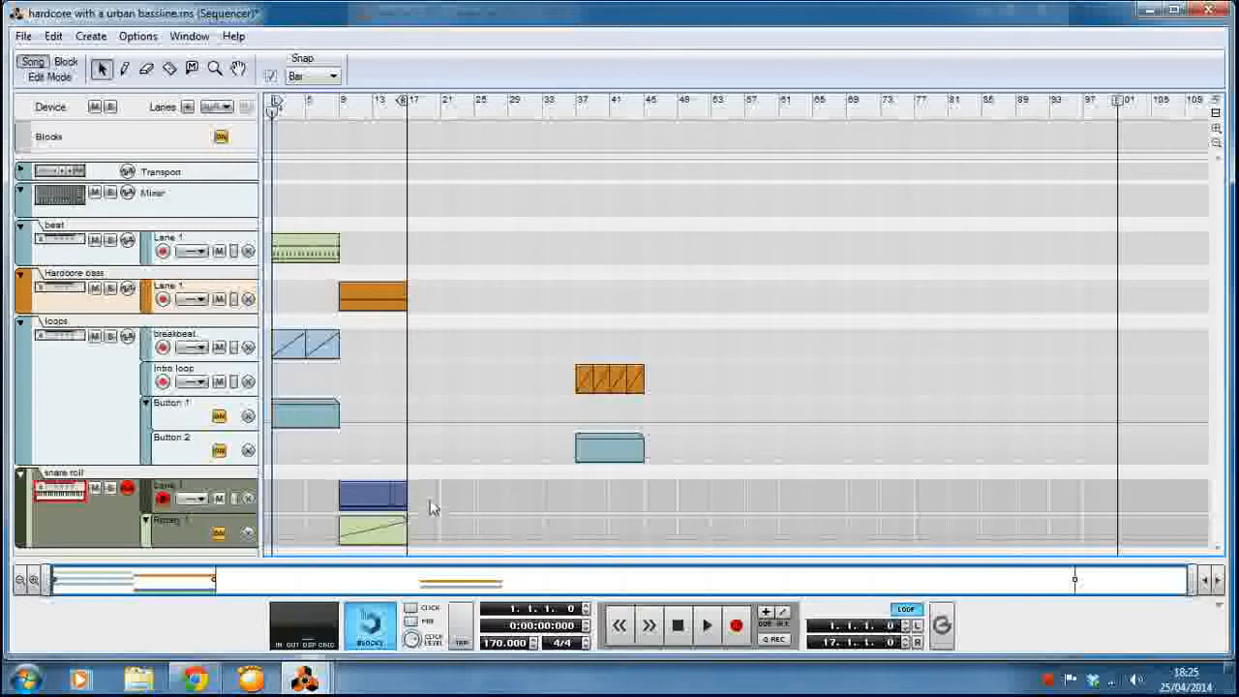
left_click_drag(439, 488, 612, 560)
left_click(558, 520)
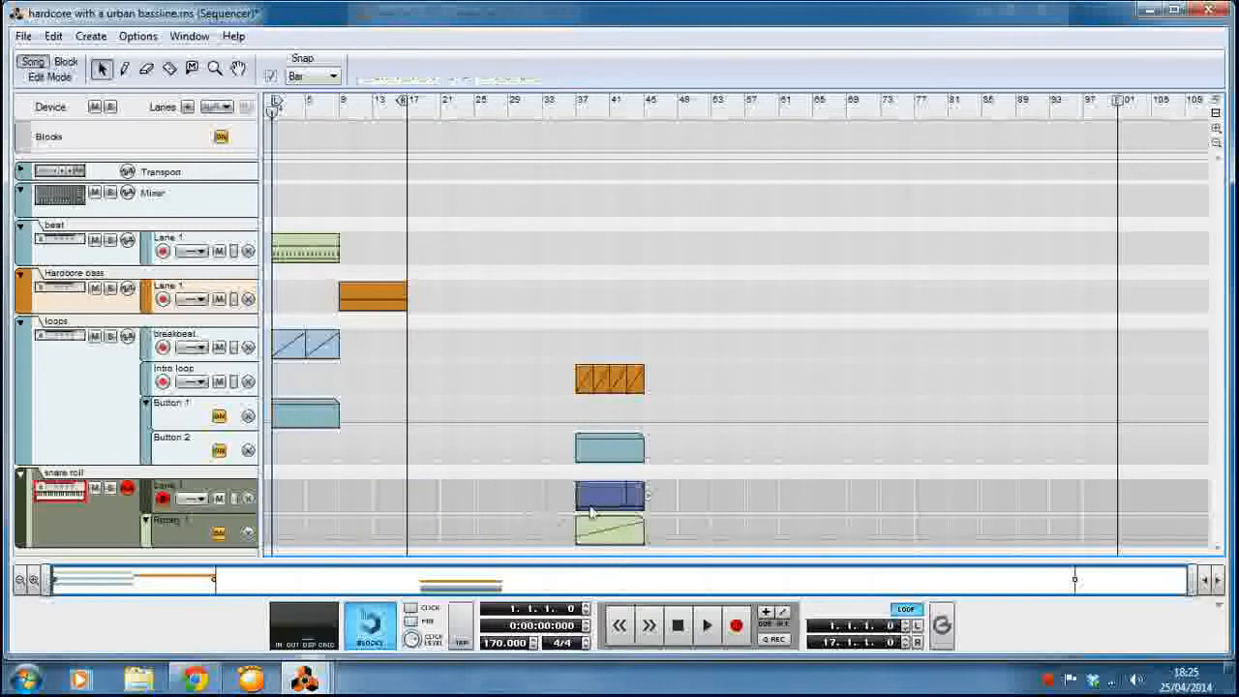
left_click_drag(682, 478, 345, 516)
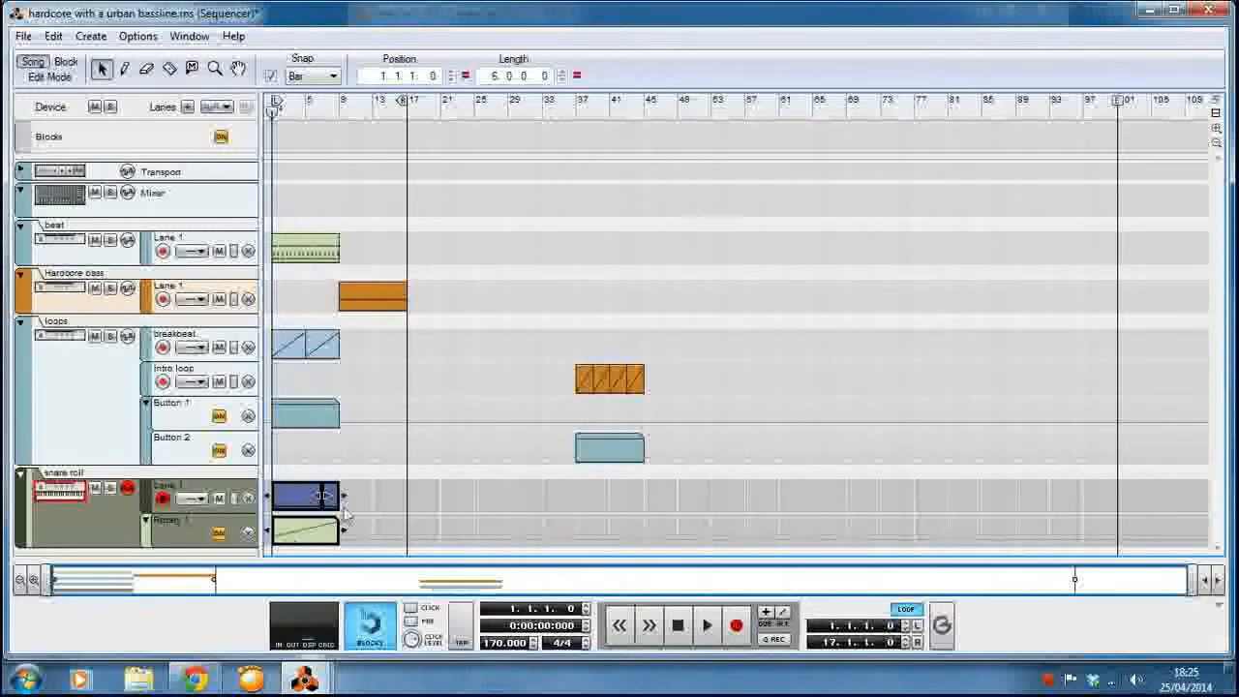
left_click(374, 126)
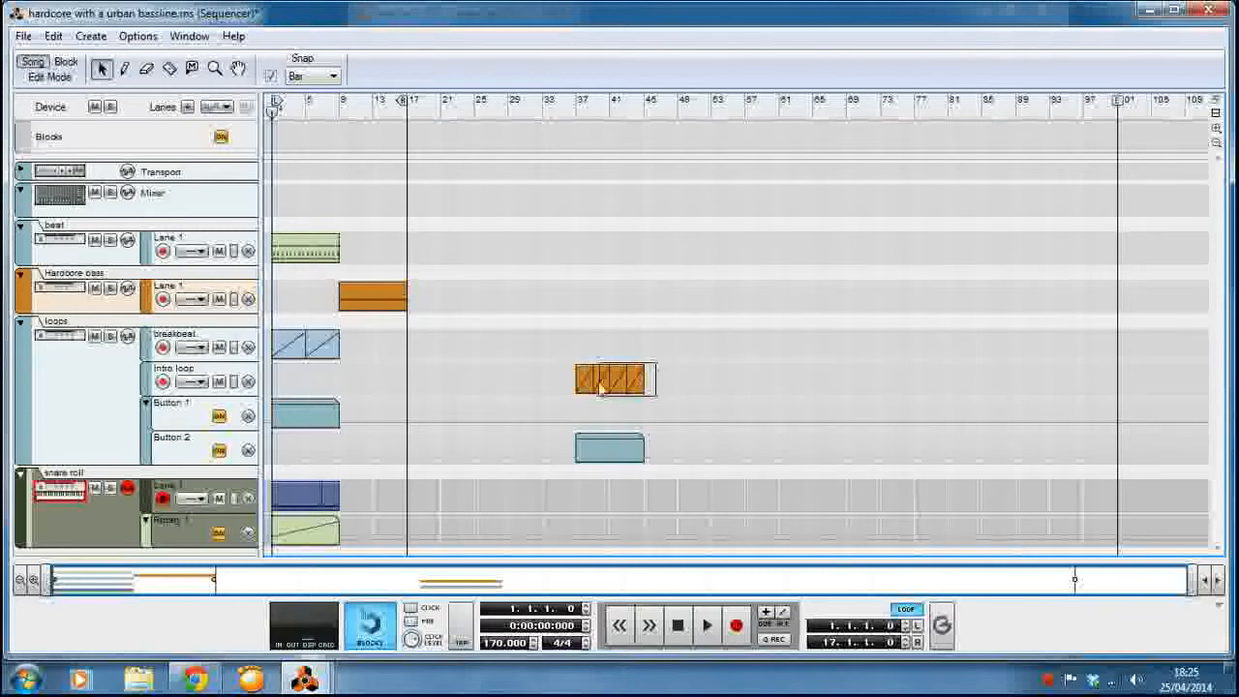
Move the intro loop, Button 2 and Hardcore bass clips to bar 1 on their own lanes.
left_click_drag(598, 380, 304, 397)
left_click(534, 456)
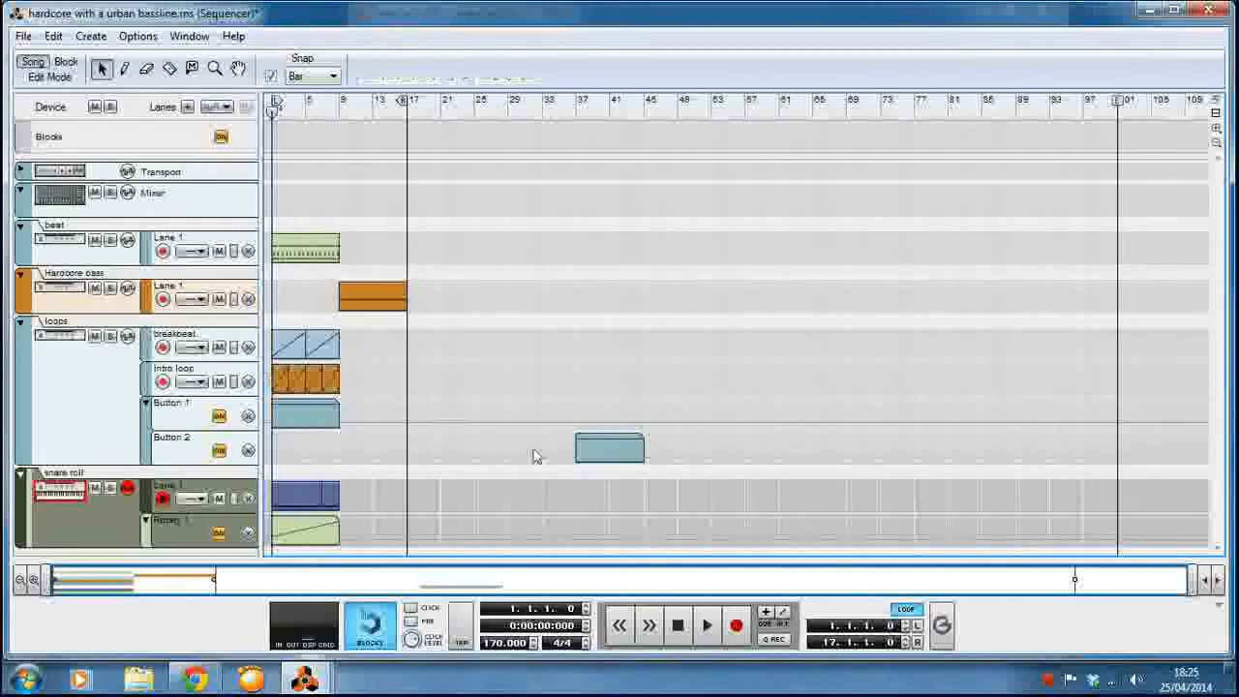
left_click_drag(590, 455, 288, 451)
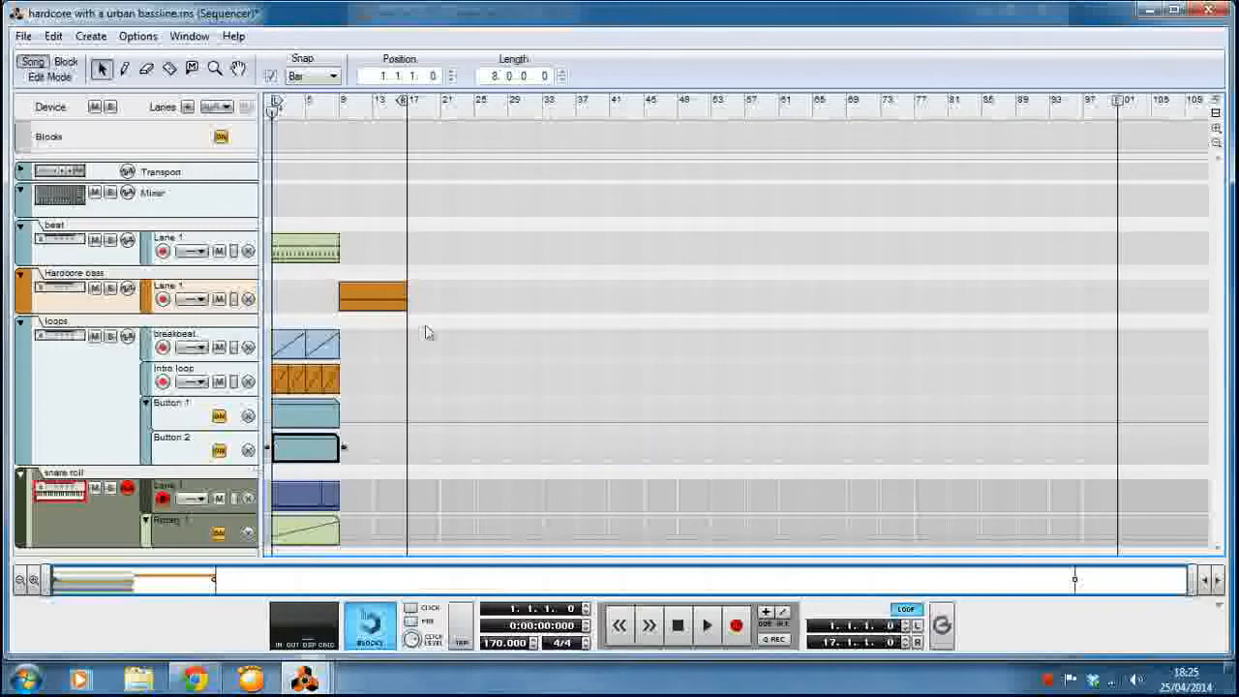
left_click_drag(377, 300, 312, 300)
left_click(414, 282)
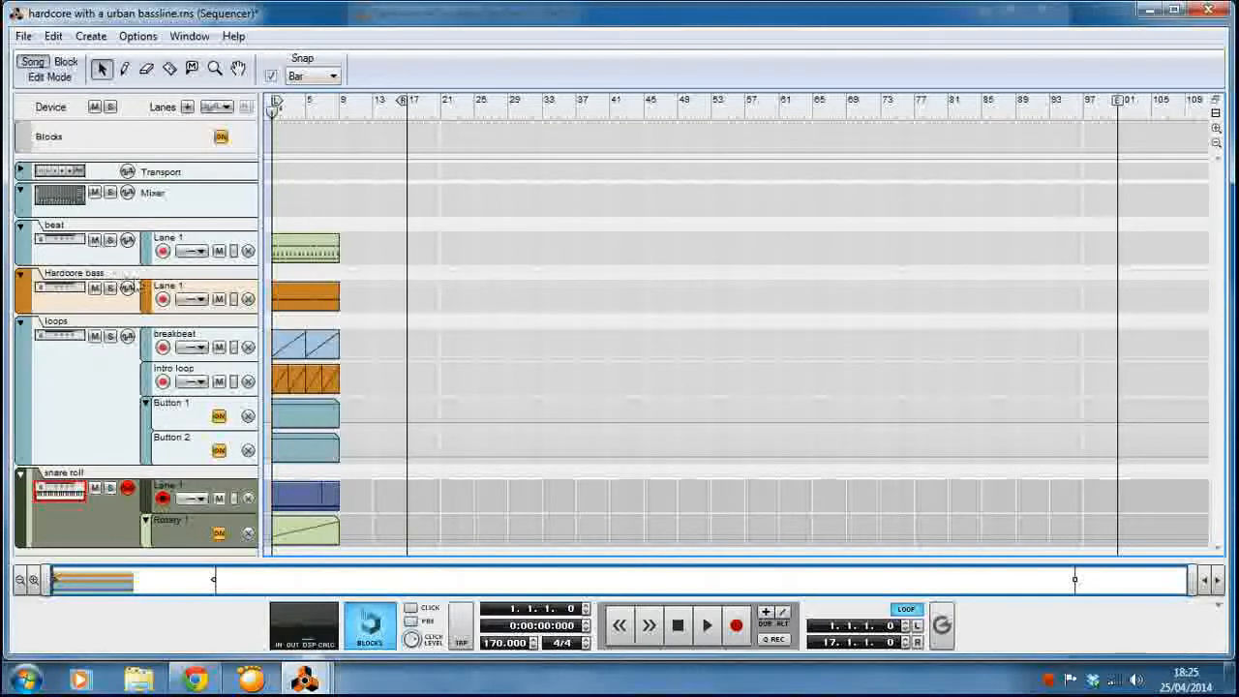
Place the loops and snare roll tracks above Hardcore bass, and fold the beat, loops, snare roll and Hardcore bass tracks.
left_click_drag(37, 385, 81, 288)
left_click_drag(24, 499, 97, 422)
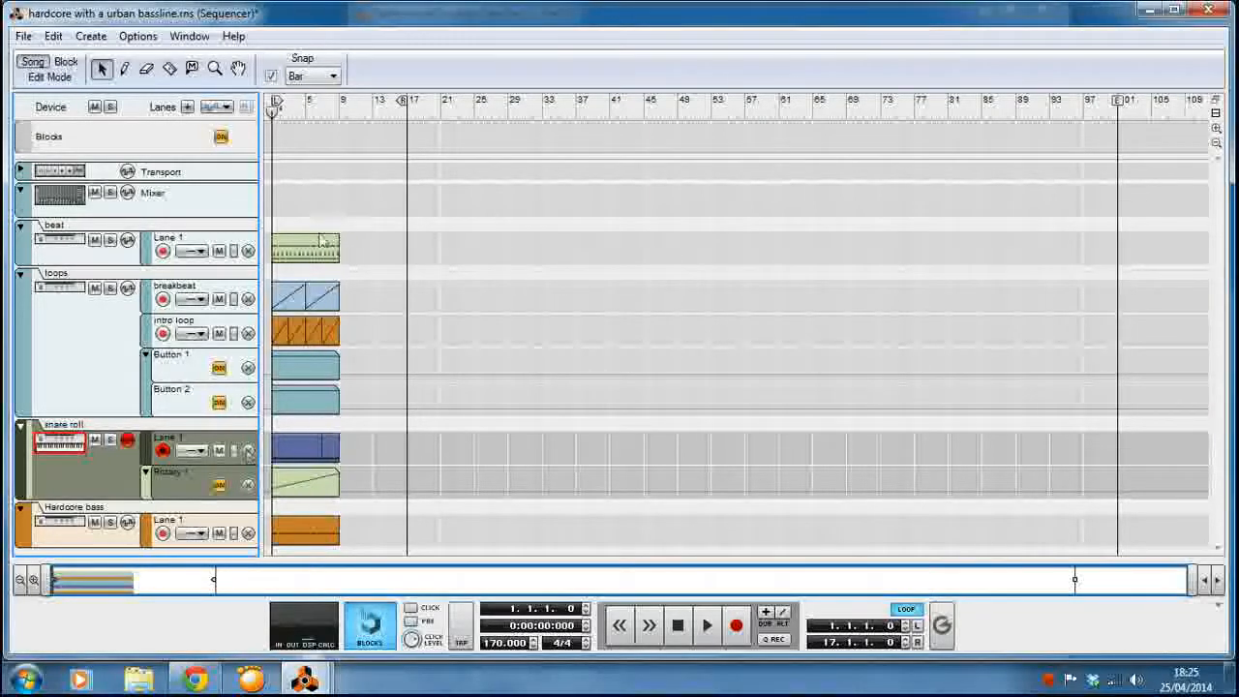
left_click(20, 226)
left_click(20, 249)
left_click(21, 271)
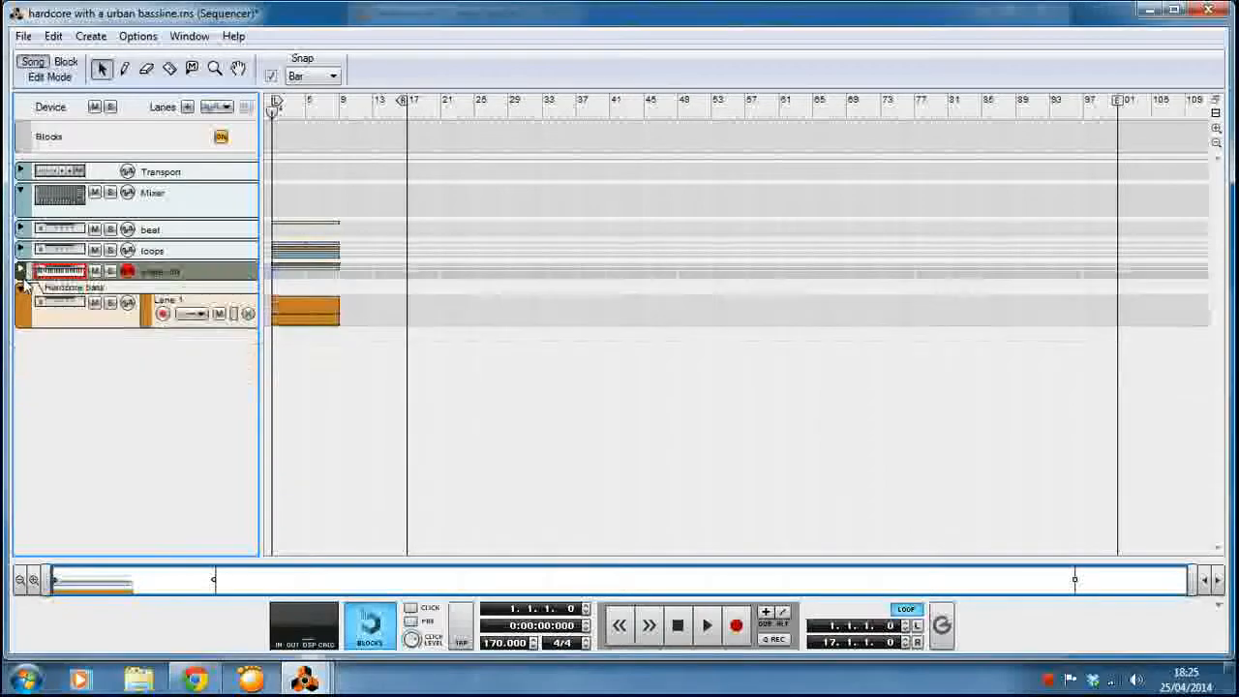
left_click(23, 300)
left_click(22, 294)
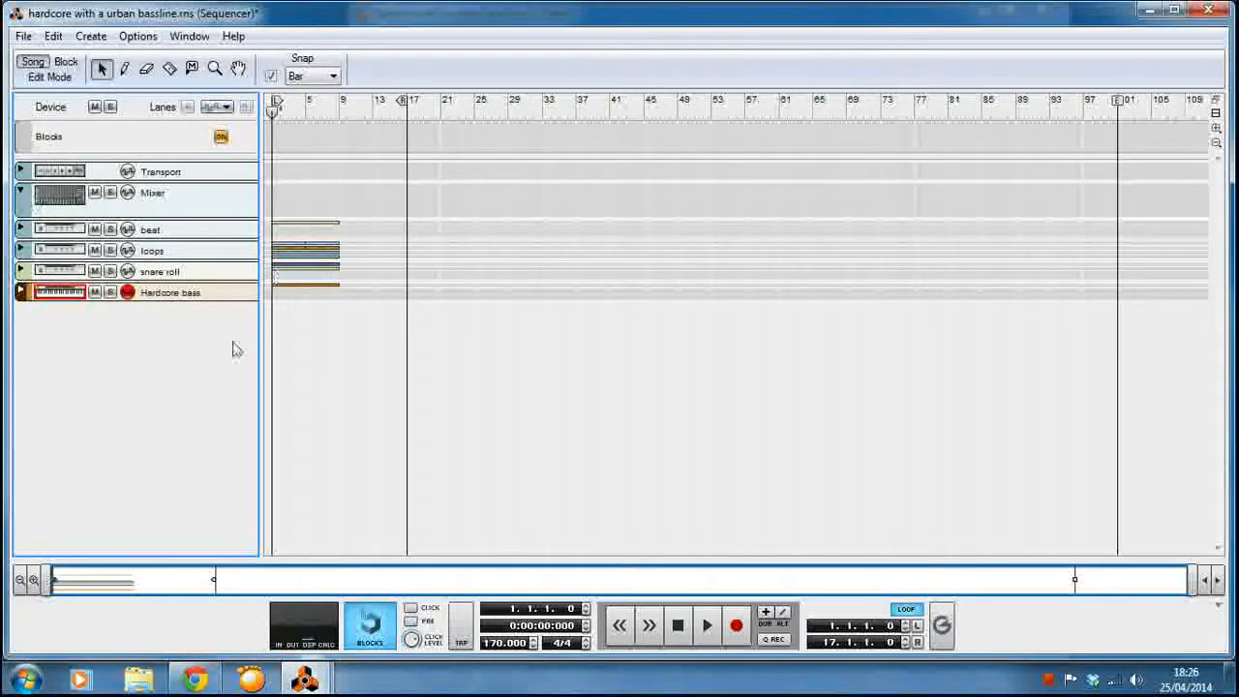
Unfold the beat track and bring the rack window to the front.
left_click(21, 229)
left_click(306, 680)
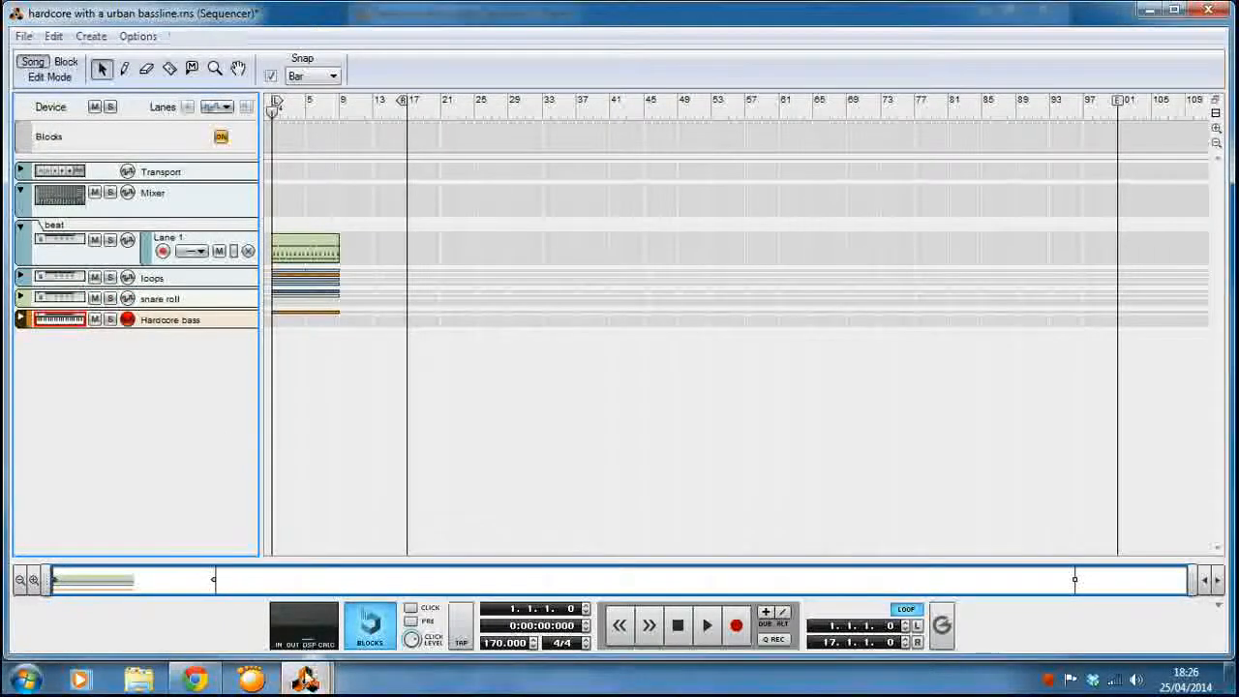
left_click(392, 601)
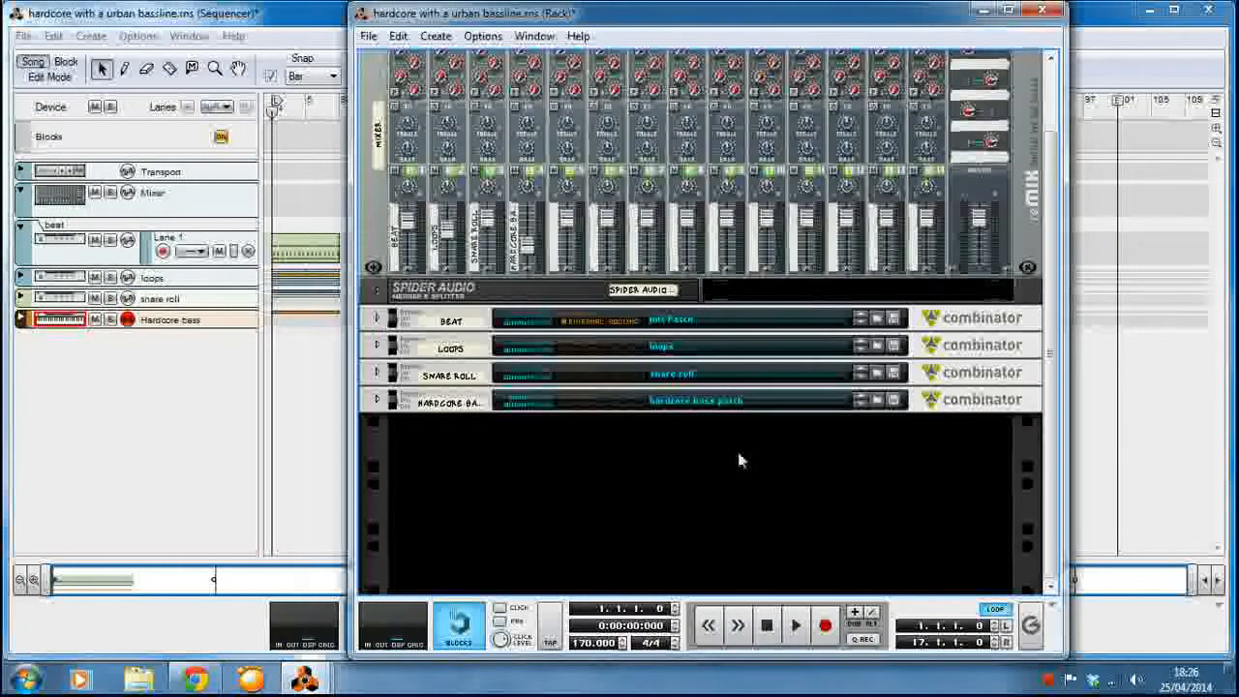